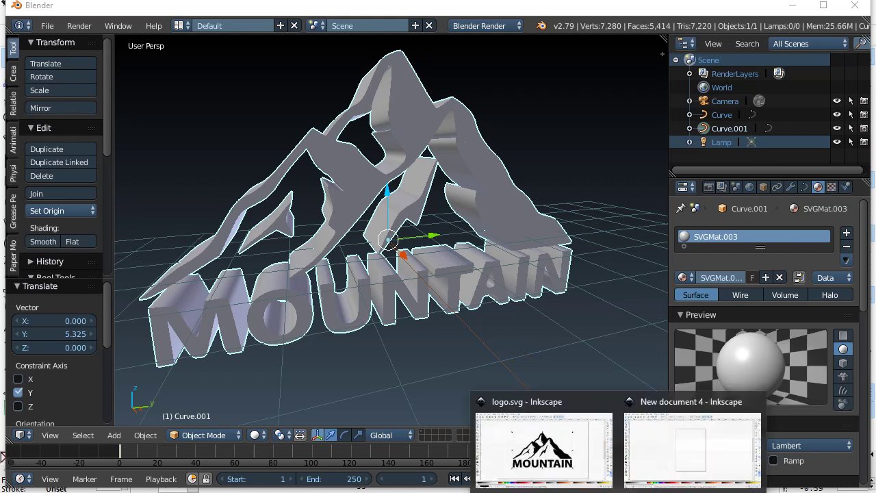
Step: Examine the extruded mountain logo in the 3D view from different angles and distances
left_click(568, 442)
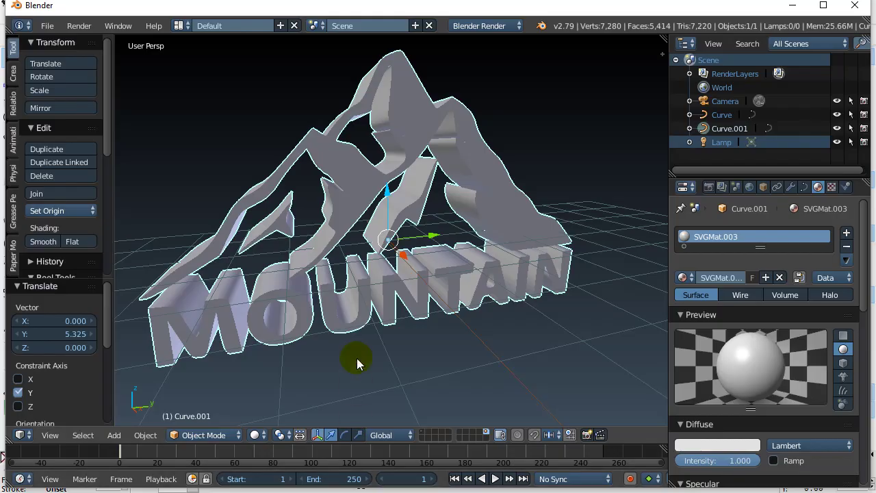
mouse_move(357, 341)
middle_mouse_down()
mouse_move(397, 336)
mouse_move(348, 327)
middle_mouse_up()
scroll(347, 327, "down", 3)
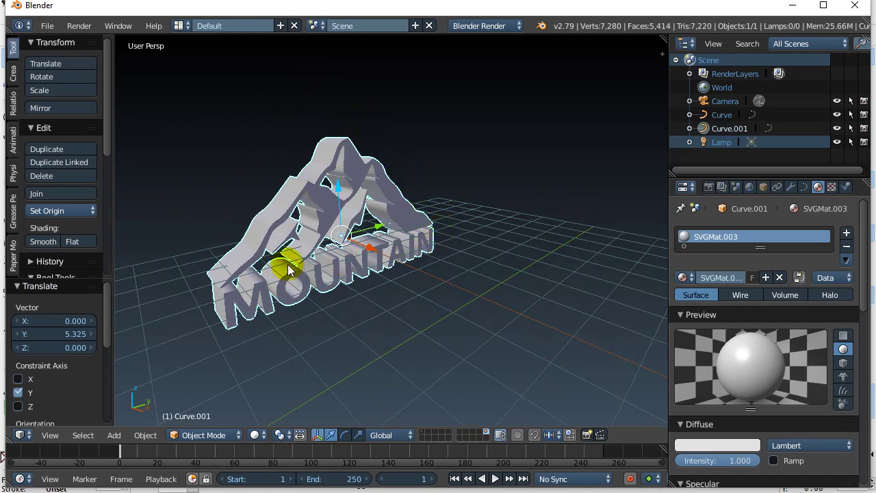
scroll(444, 309, "up", 4)
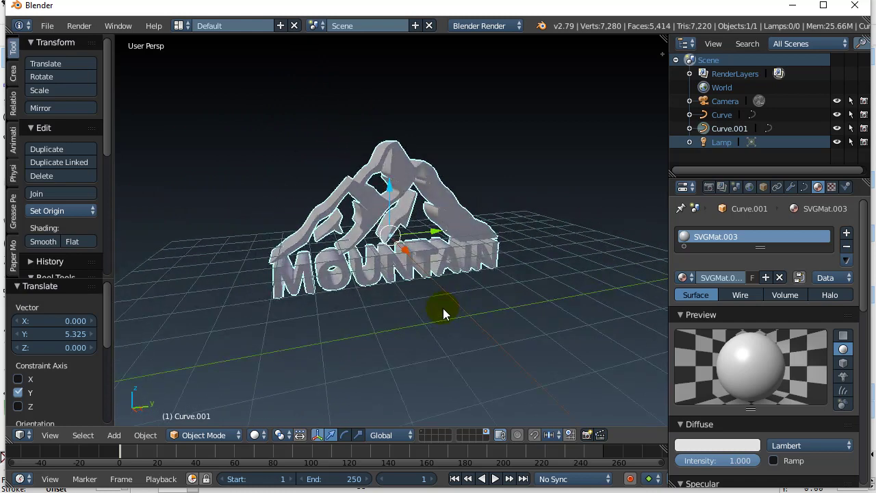
scroll(445, 315, "down", 1)
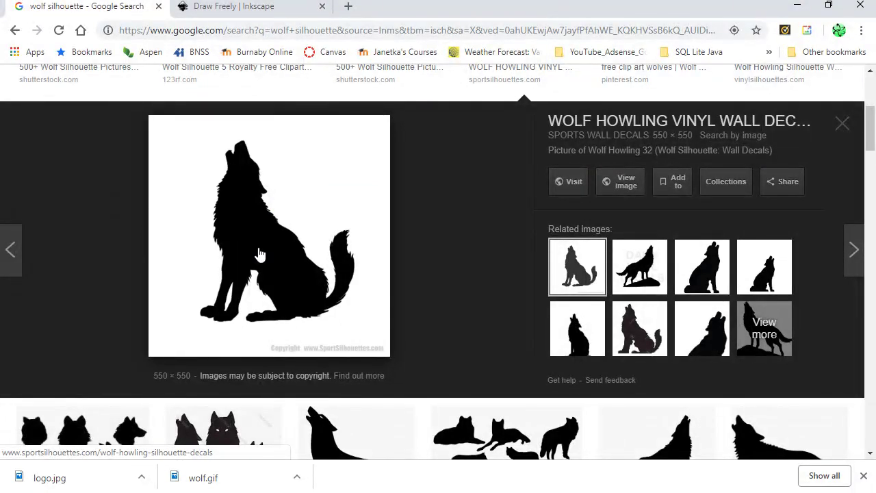
Step: Switch to the browser and view the wolf silhouette image and the Inkscape website's home page
left_click(273, 242)
left_click(289, 12)
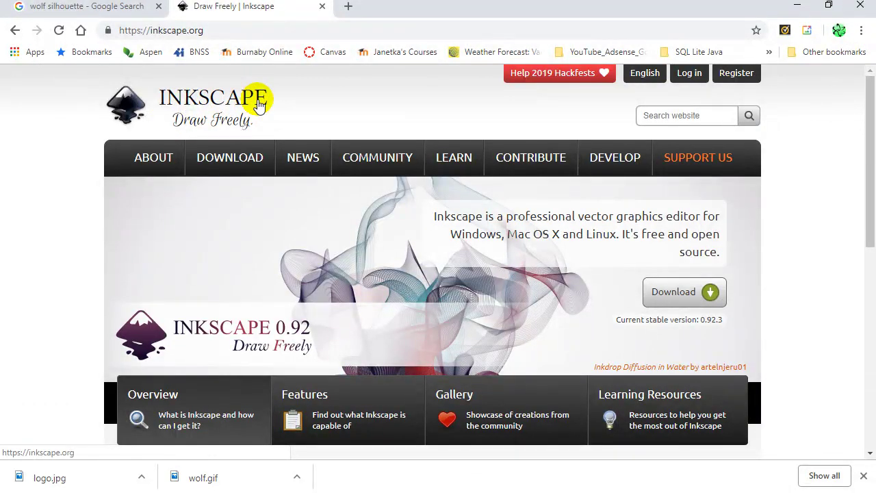
mouse_move(238, 158)
mouse_move(358, 434)
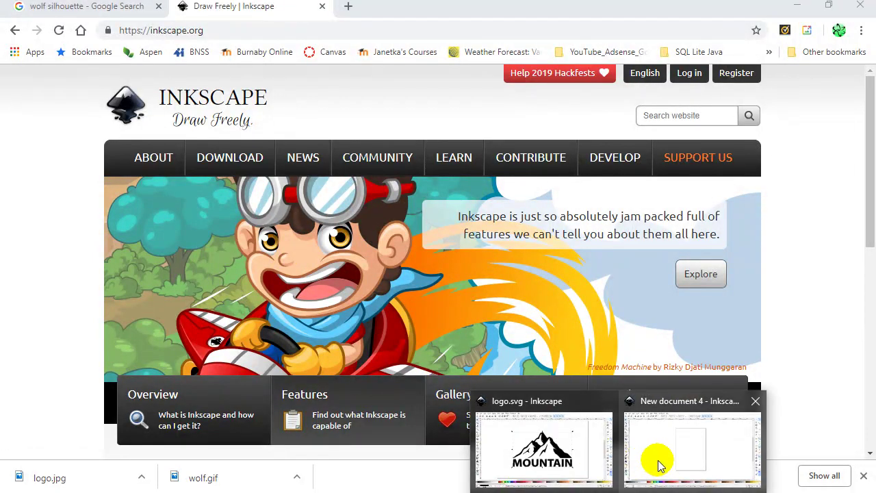
Step: Switch to Inkscape and open the wolf image from the Desktop, embedded with smooth rendering, in a maximized window
left_click(728, 464)
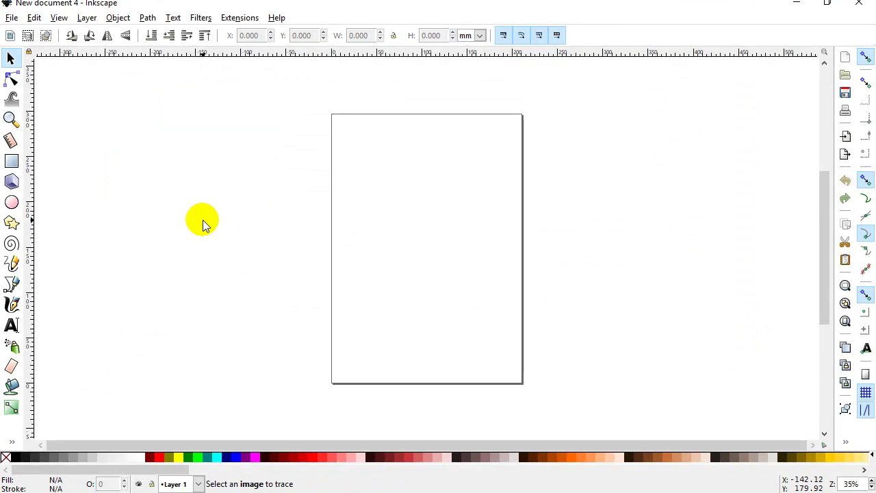
left_click(11, 17)
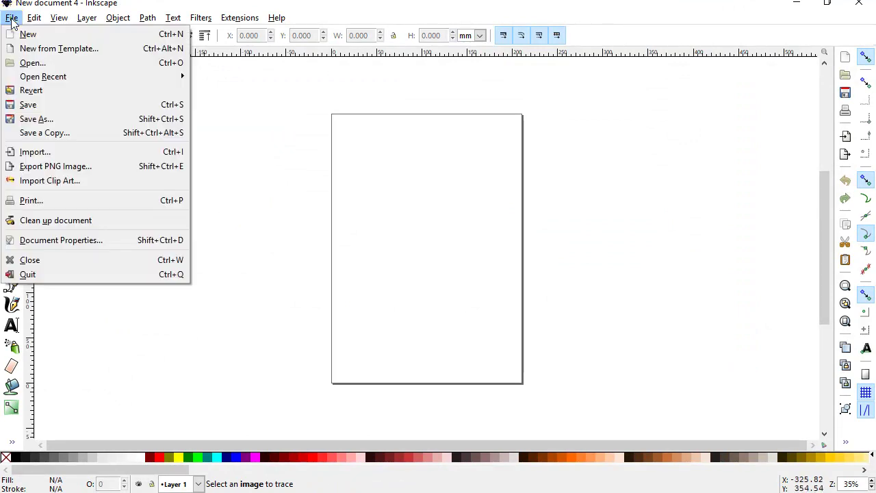
left_click(27, 62)
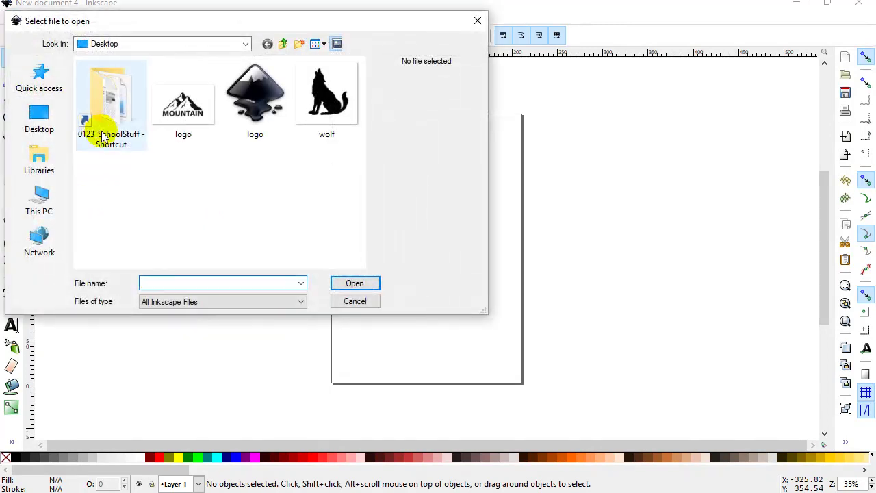
left_click(321, 118)
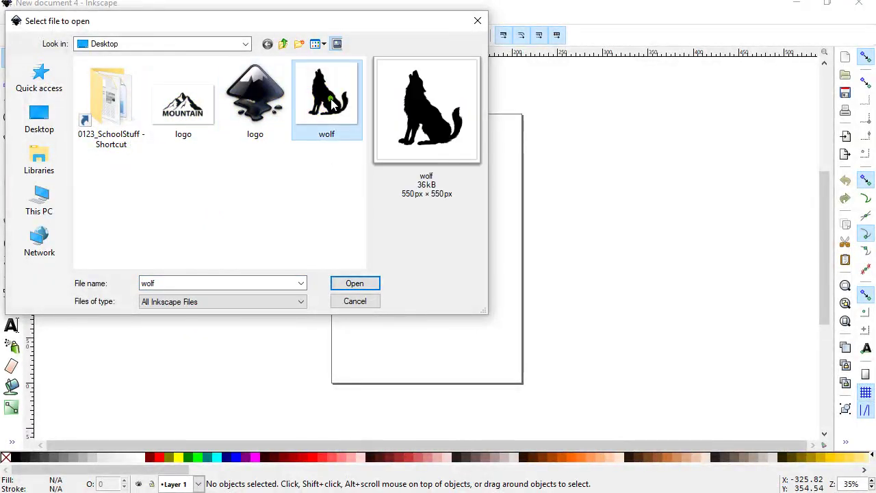
left_click(346, 287)
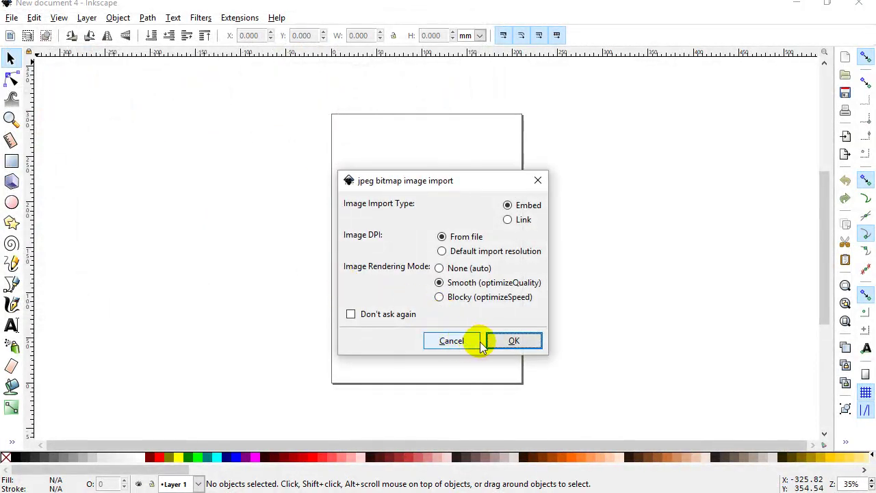
left_click(512, 341)
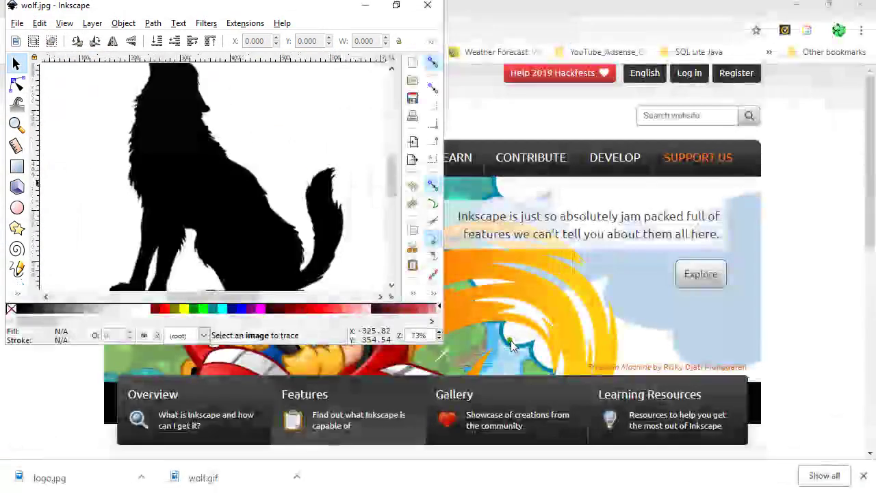
left_click(396, 6)
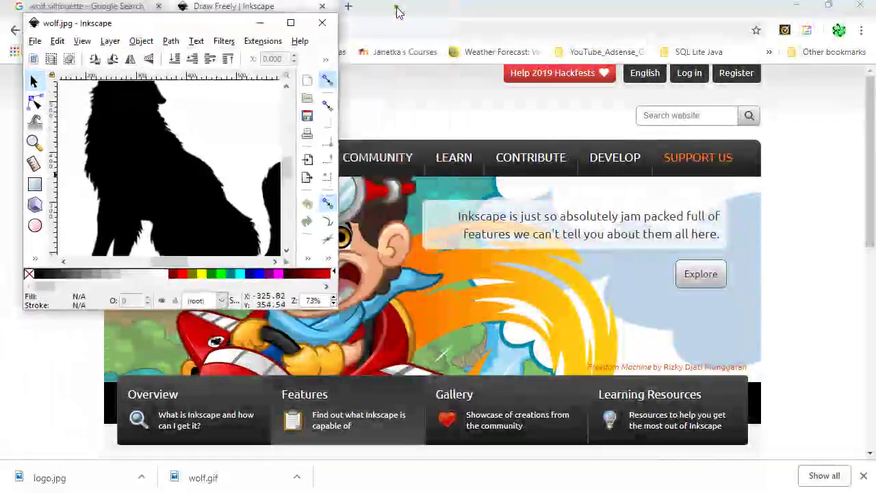
left_click(290, 23)
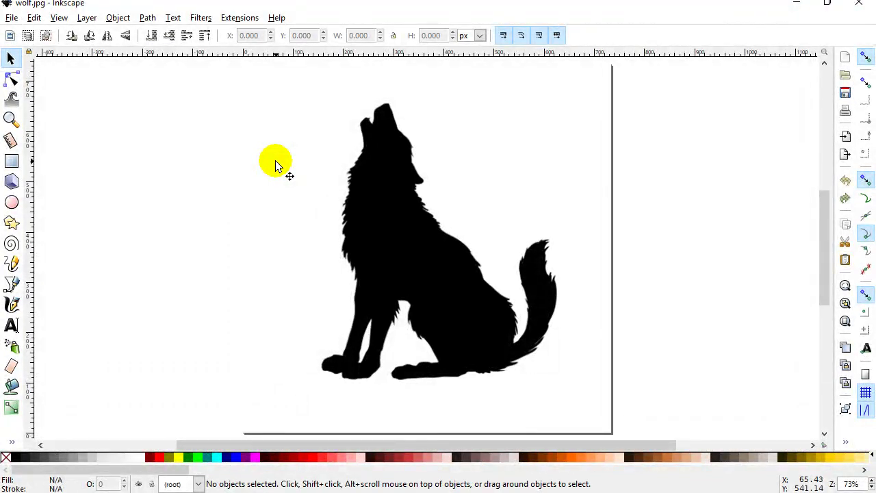
Step: Open Trace Bitmap and enable the Remove background and Live Preview options
left_click(354, 256)
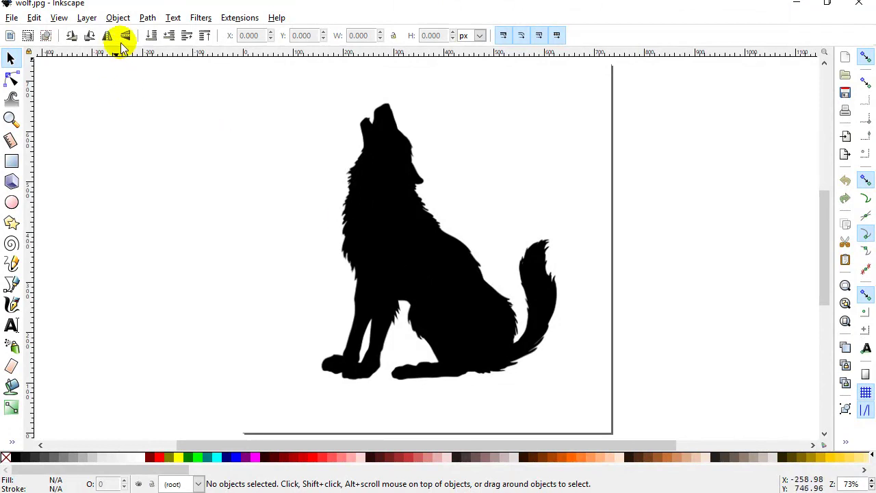
left_click(147, 18)
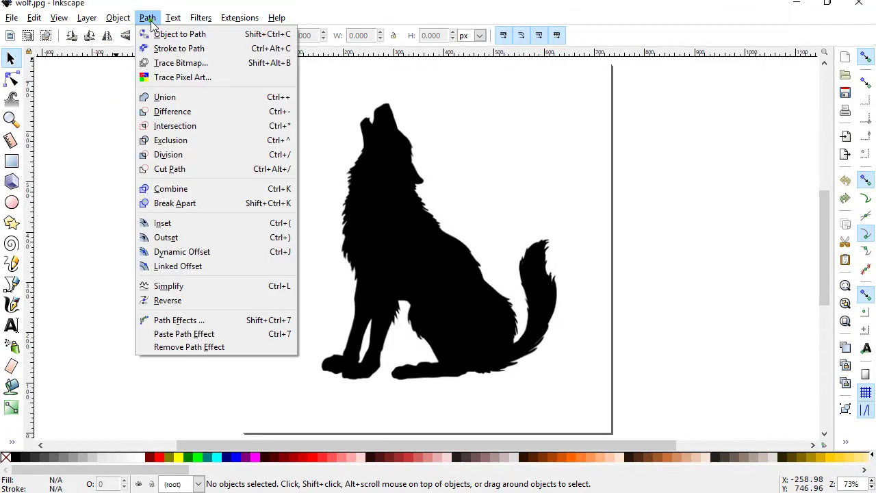
left_click(166, 63)
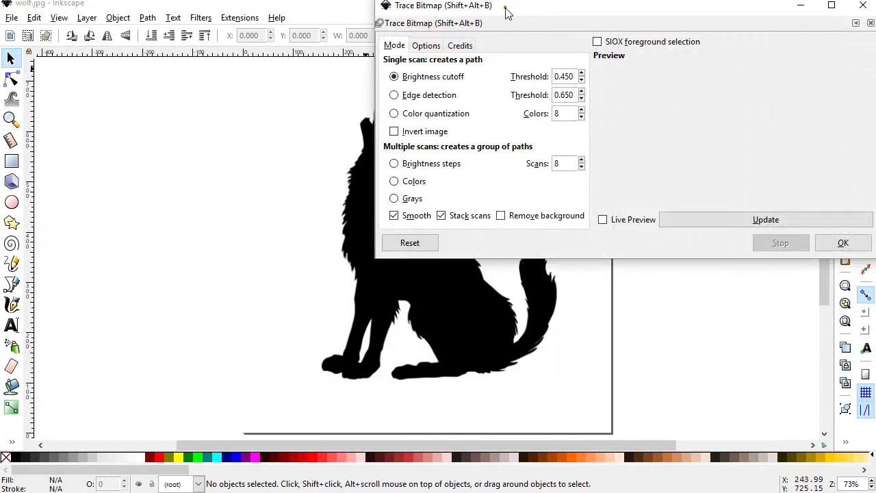
mouse_move(498, 17)
left_mouse_down()
mouse_move(334, 80)
mouse_move(335, 102)
left_mouse_up()
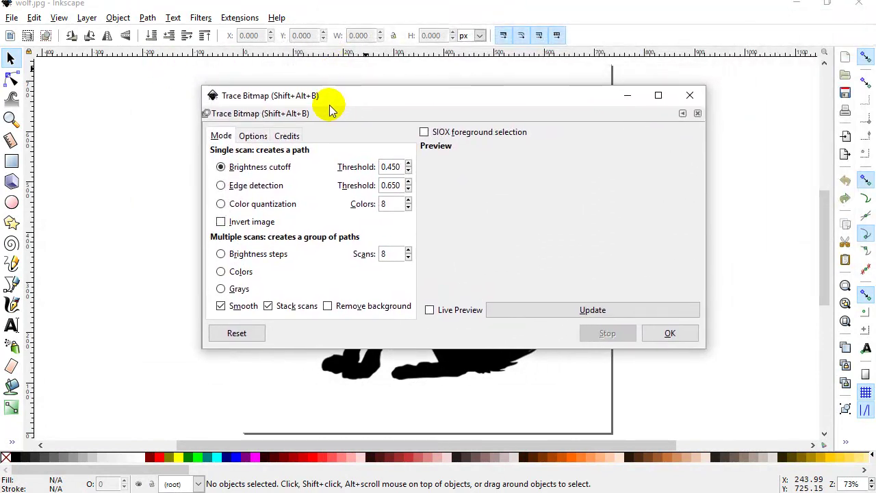
left_click(328, 306)
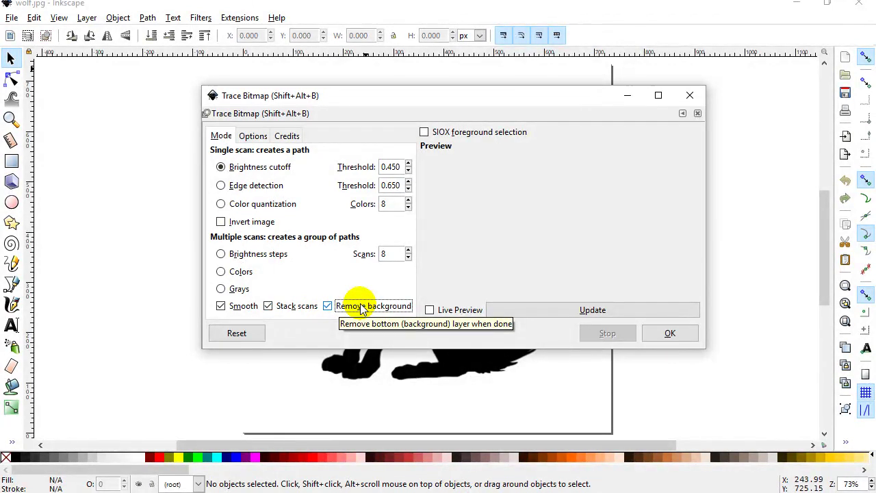
left_click(553, 312)
left_click(458, 312)
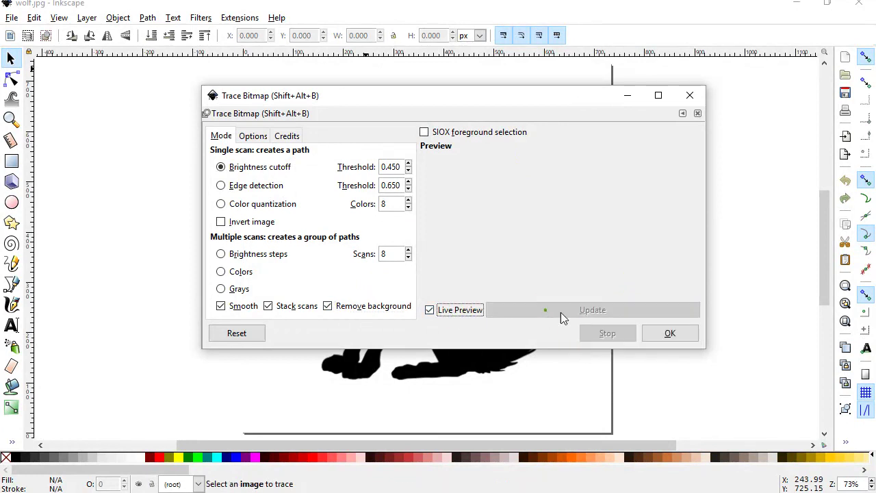
Step: Try to run the bitmap trace, and close the Trace Bitmap dialog
left_click(661, 337)
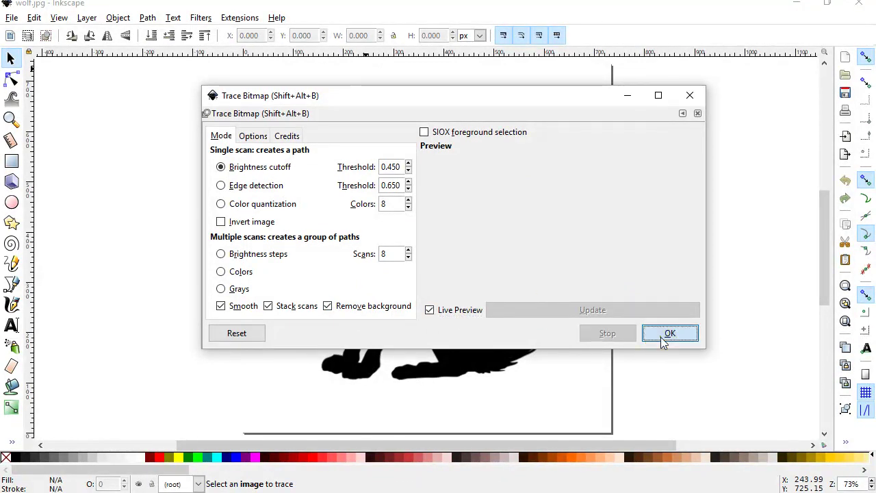
left_click(690, 95)
left_click(319, 208)
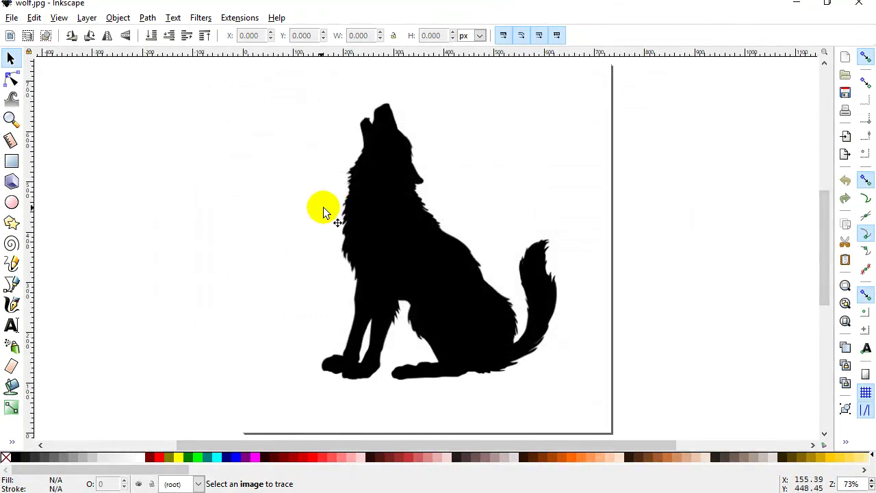
left_click(249, 222)
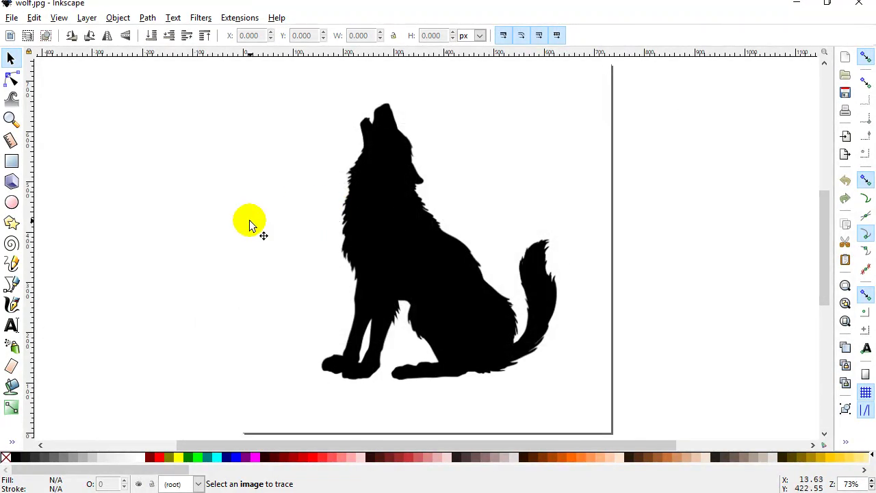
Step: Select the embedded wolf image and trace it into a vector path with Trace Bitmap using Brightness cutoff
left_click(9, 59)
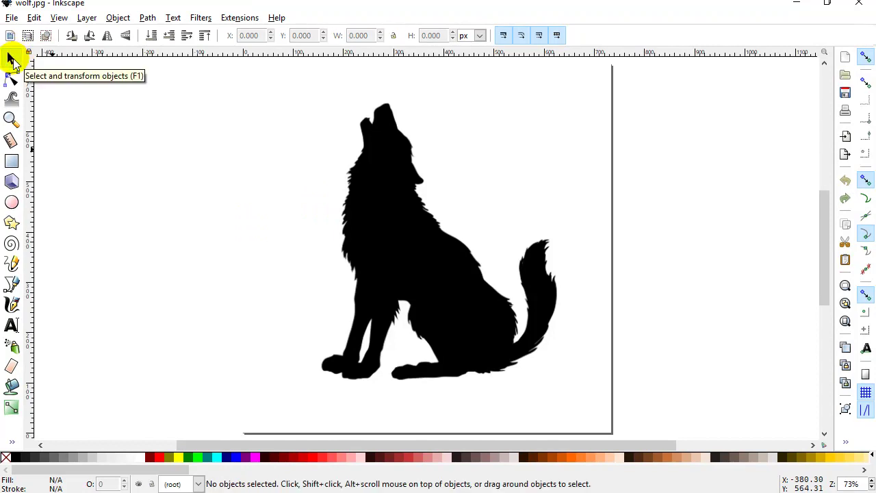
left_click(386, 226)
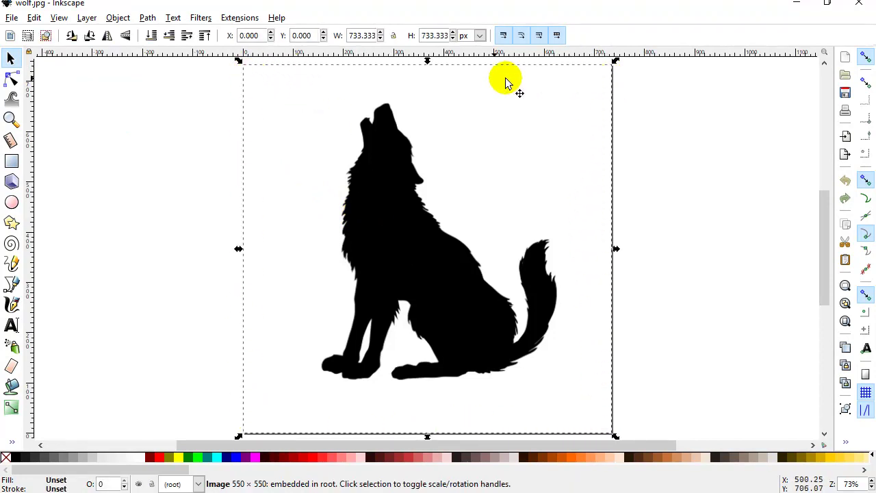
left_click(147, 17)
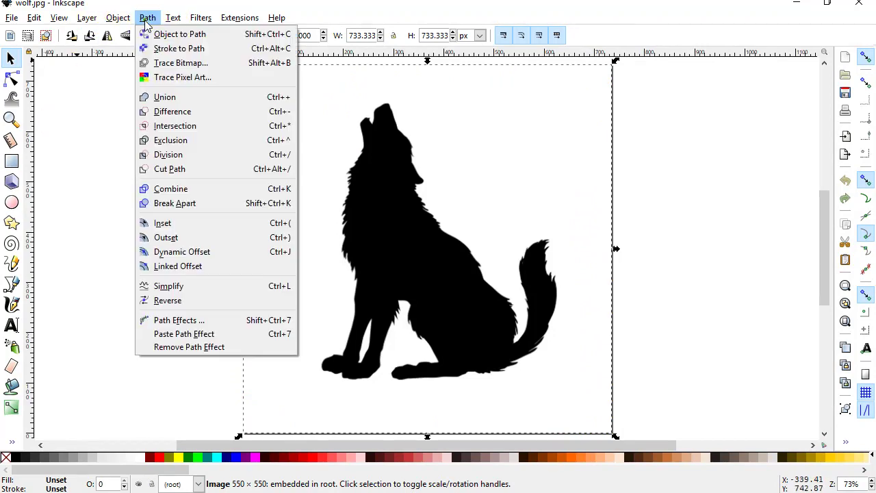
left_click(144, 62)
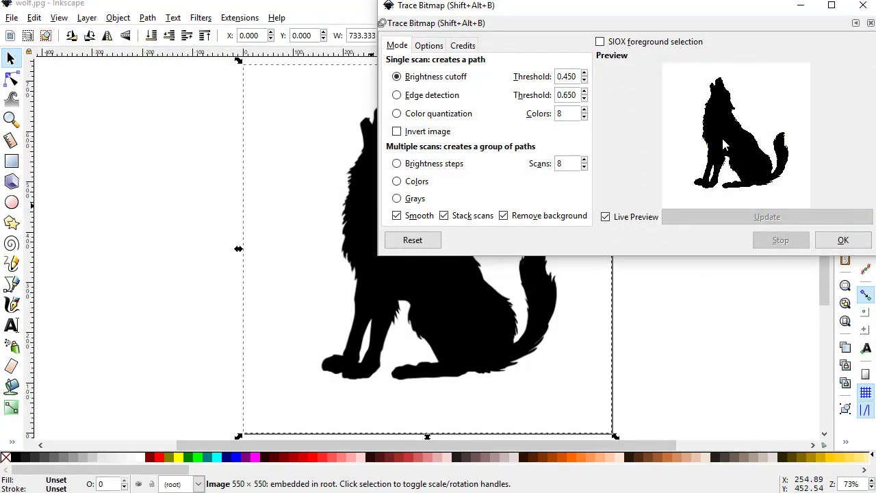
left_click(829, 245)
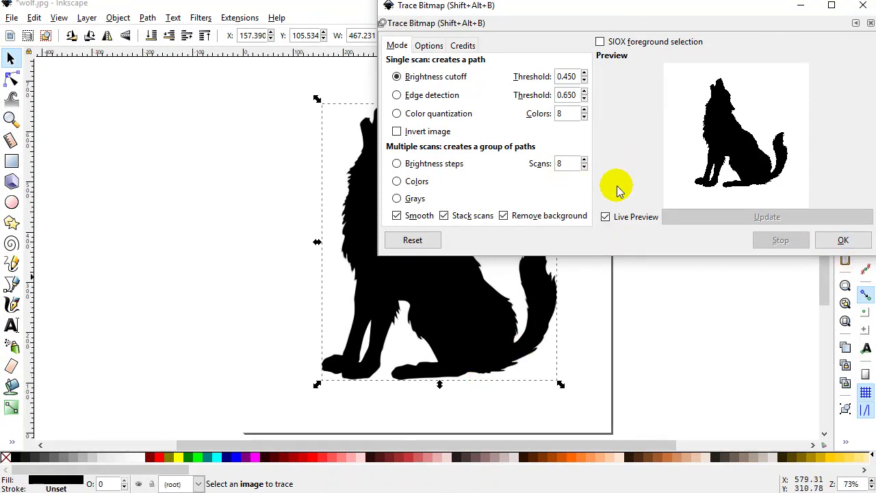
left_click(862, 5)
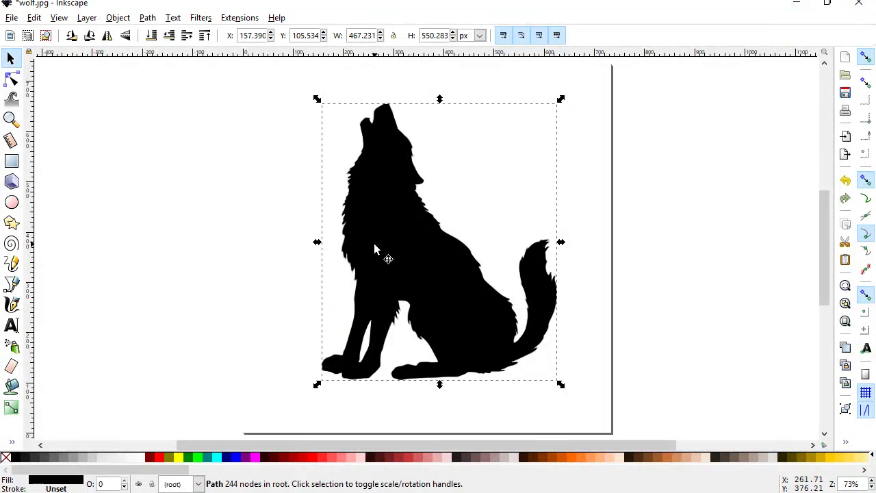
Step: Save the traced wolf drawing to the Desktop as a Plain SVG file named wolf
left_click(11, 19)
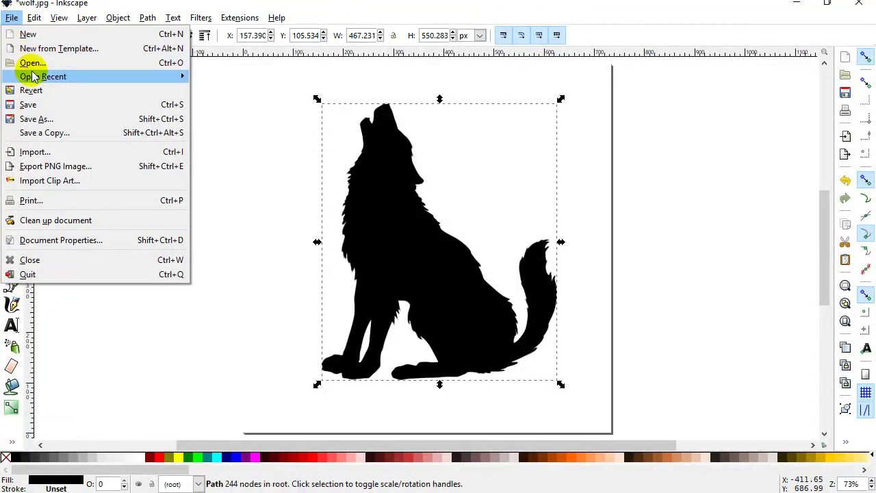
left_click(31, 120)
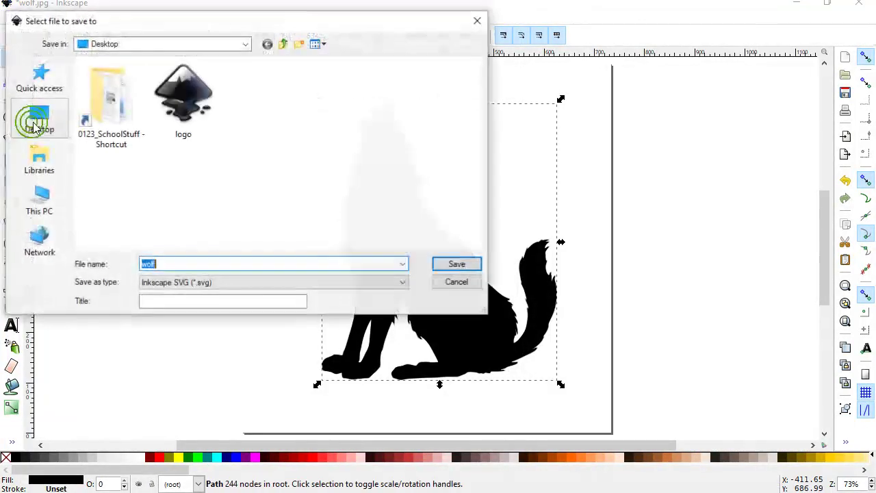
left_click(162, 282)
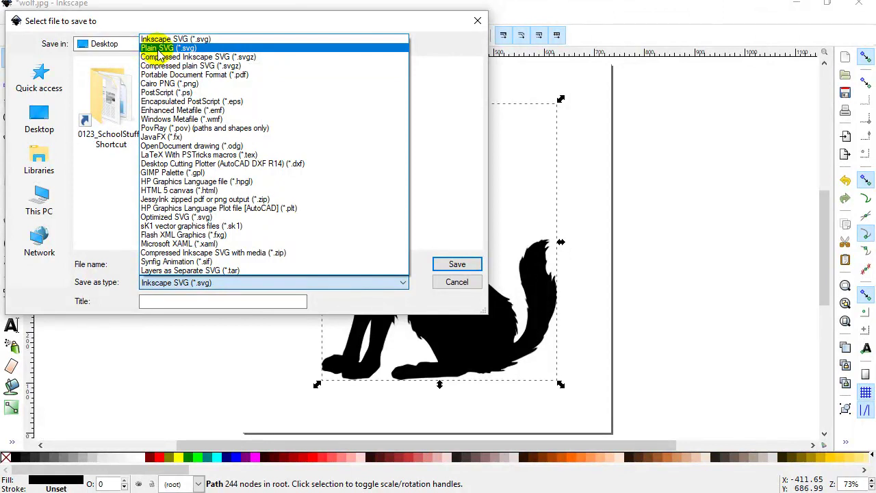
left_click(171, 49)
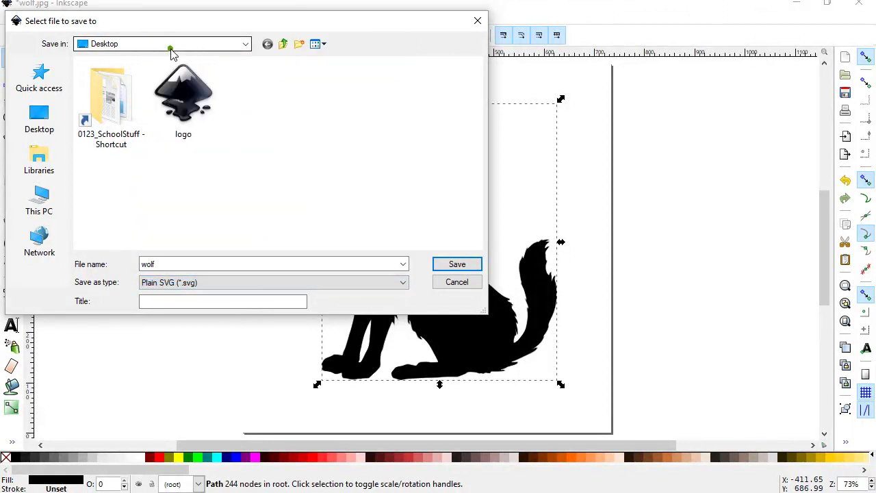
left_click(456, 266)
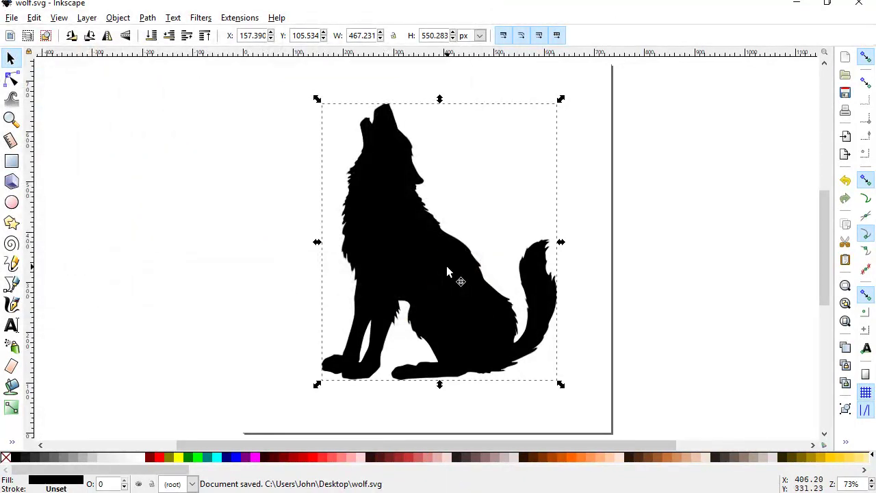
Step: Close the wolf.svg drawing without saving it again as Inkscape SVG
left_click(857, 8)
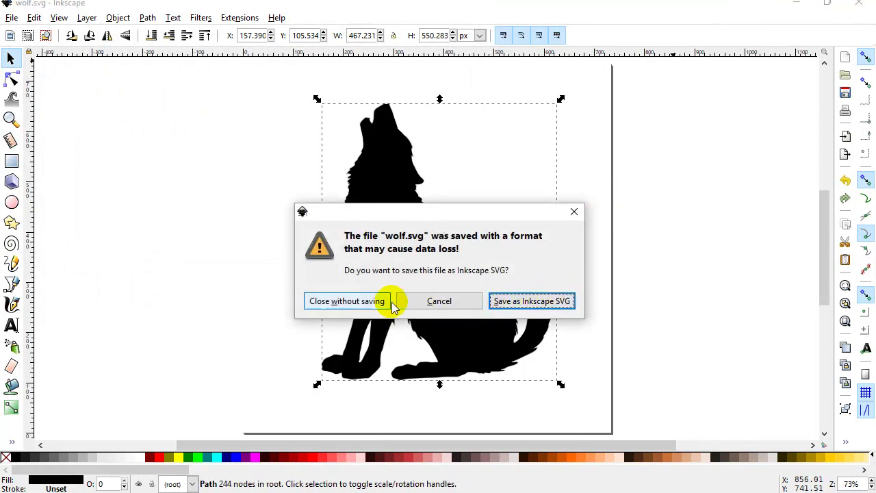
left_click(364, 304)
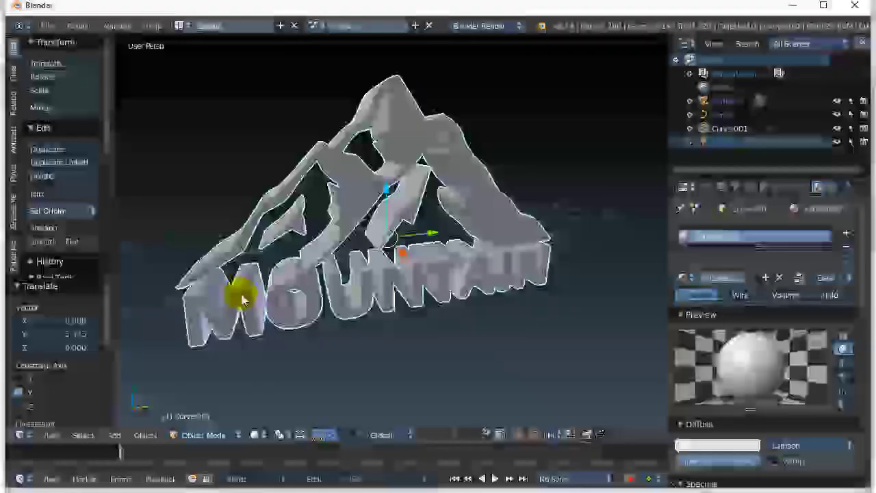
Step: In Blender, place the 3D cursor on the grid in front of the mountain logo and import wolf.svg from the Desktop
scroll(205, 277, "down", 5)
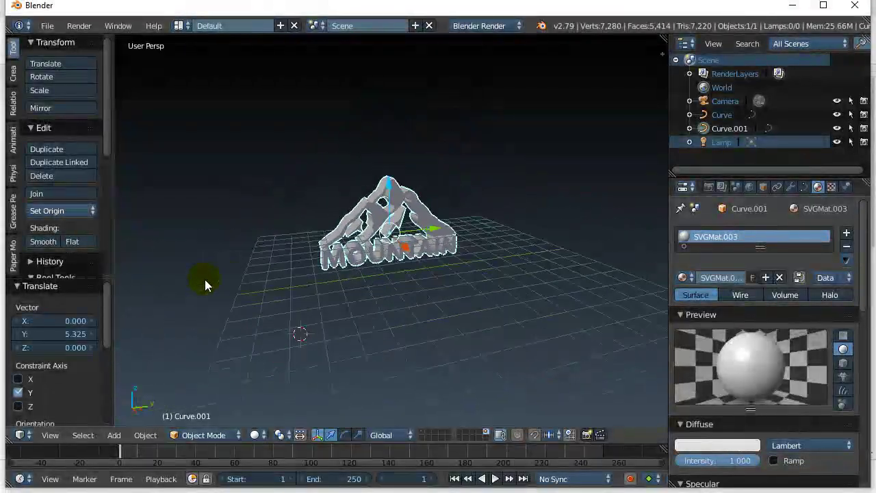
middle_click_drag(291, 279, 365, 285)
scroll(370, 286, "up", 4)
scroll(369, 286, "down", 3)
left_click(436, 308)
left_click(47, 25)
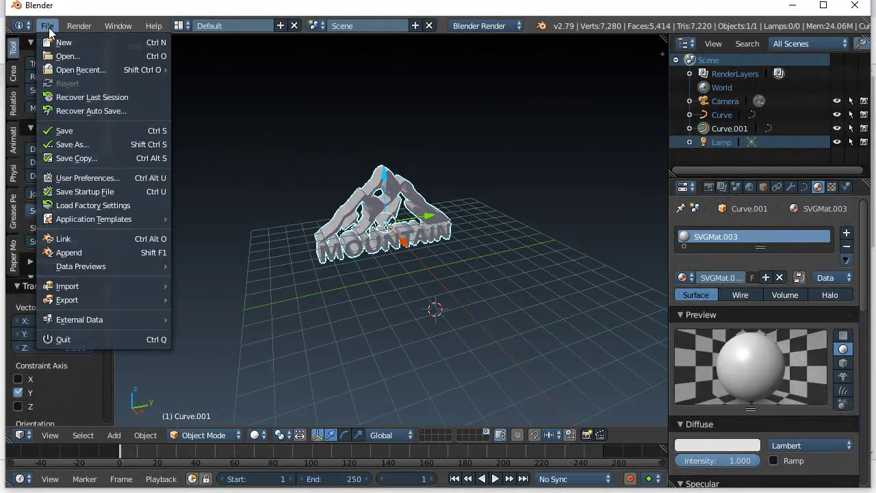
left_click(60, 287)
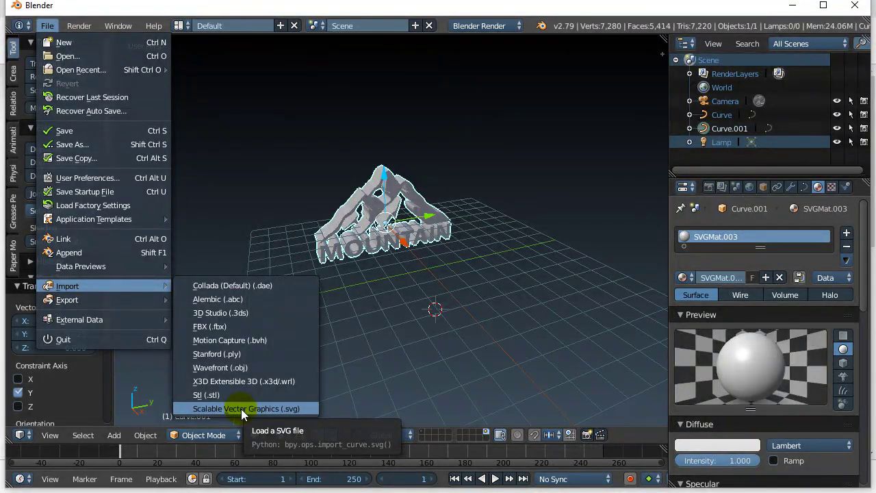
left_click(241, 408)
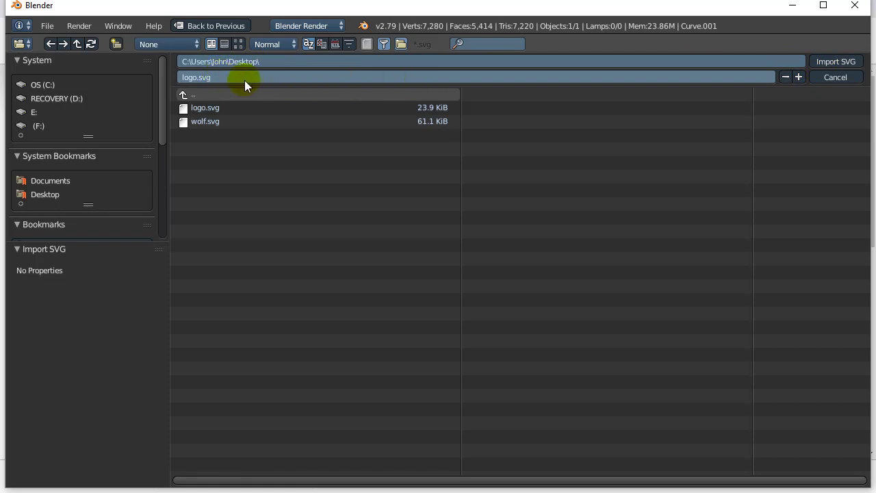
left_click(184, 124)
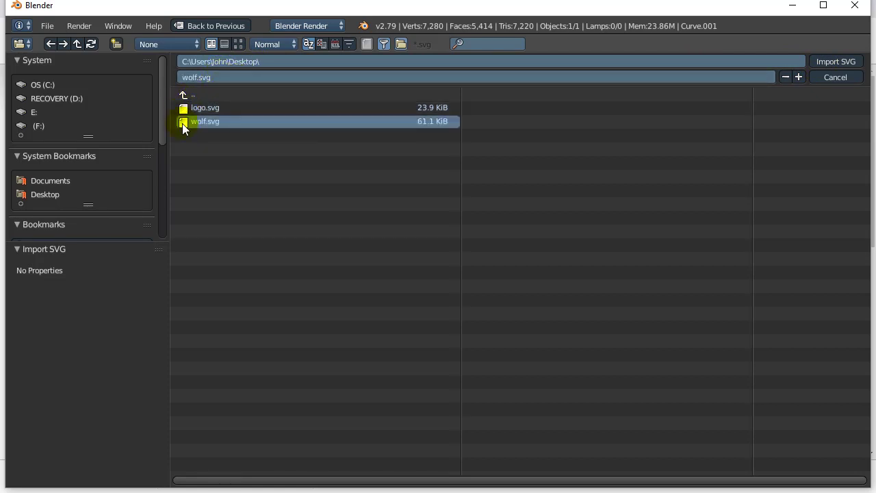
left_click(830, 62)
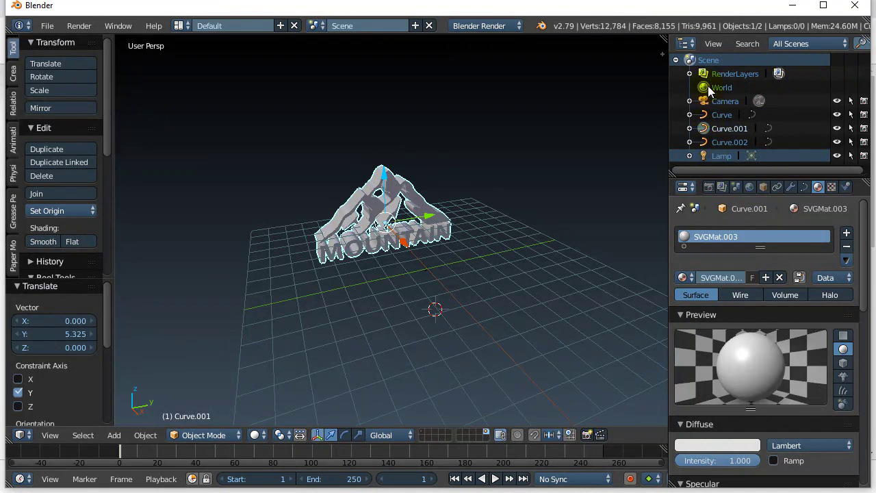
Step: Select the imported wolf curve and scale it up uniformly in three passes, first by 5.280 and finally by 1.324
left_click(723, 142)
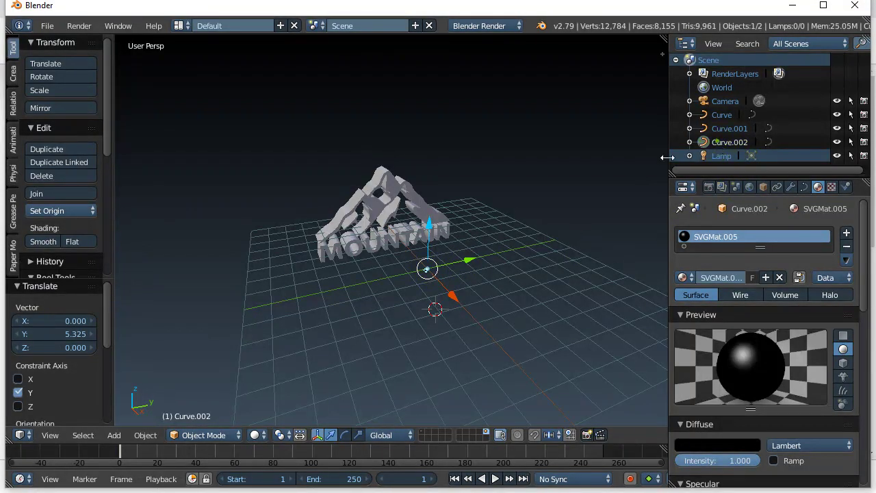
key("s")
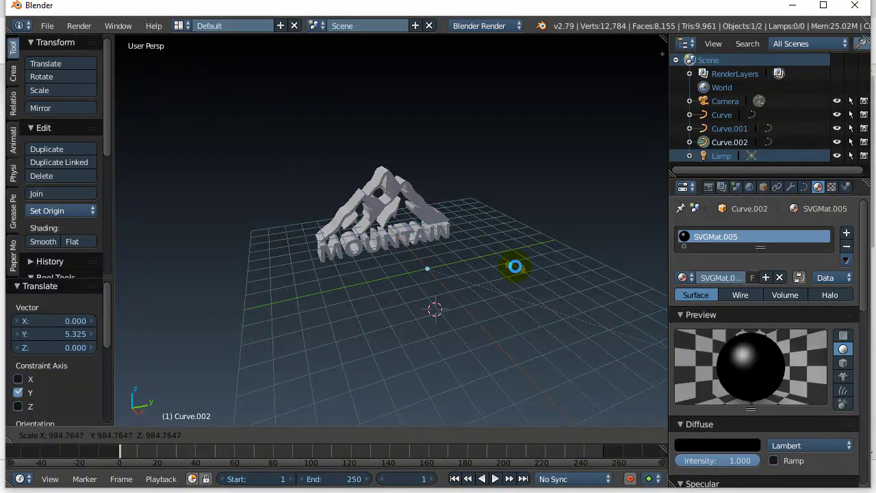
right_click(477, 322)
key("s")
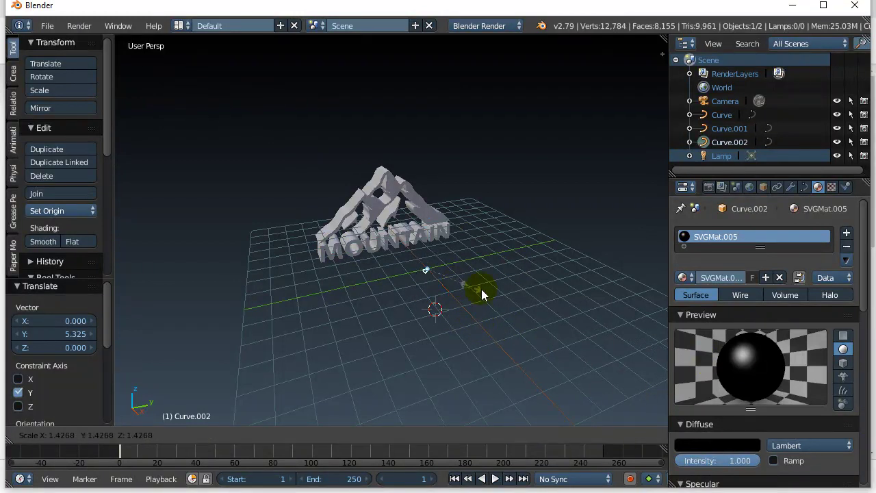
left_click(589, 335)
key("s")
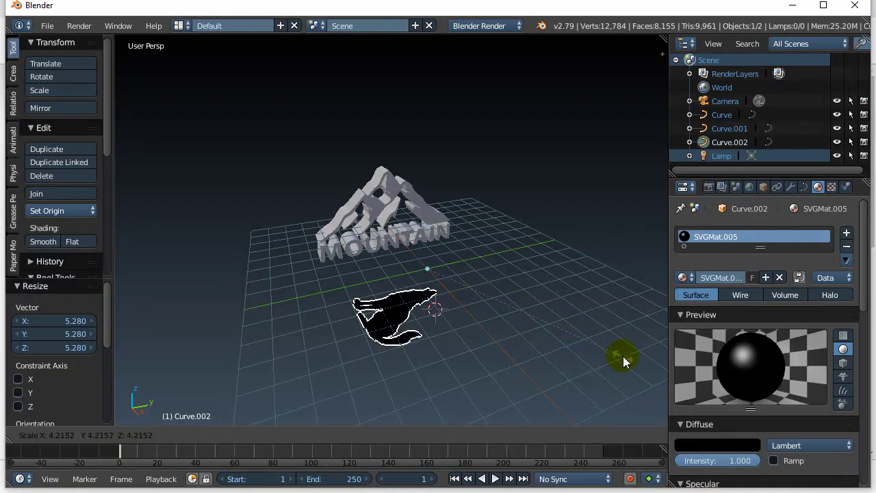
left_click(623, 356)
key("s")
left_click(503, 299)
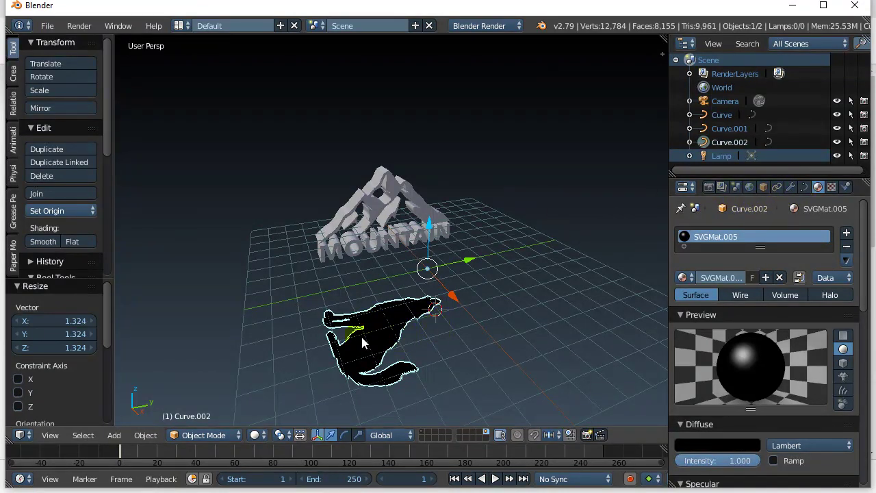
Step: Extrude the wolf curve by 0.013
left_click(803, 188)
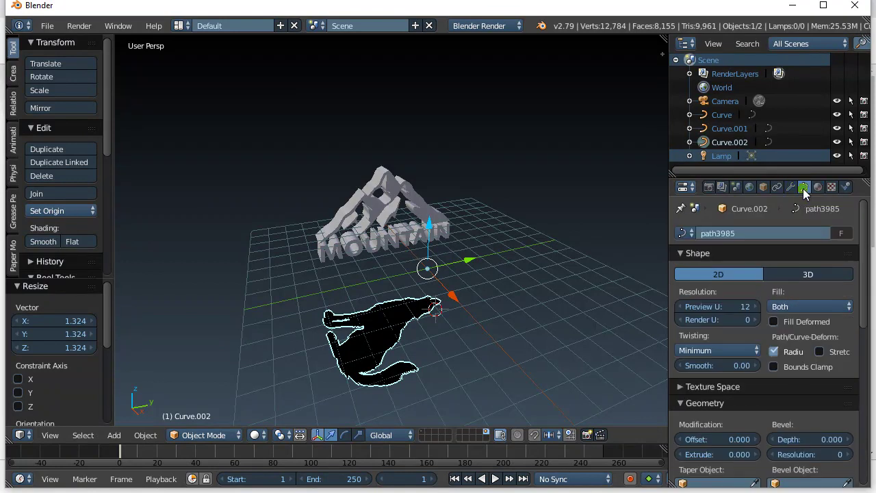
scroll(767, 352, "down", 2)
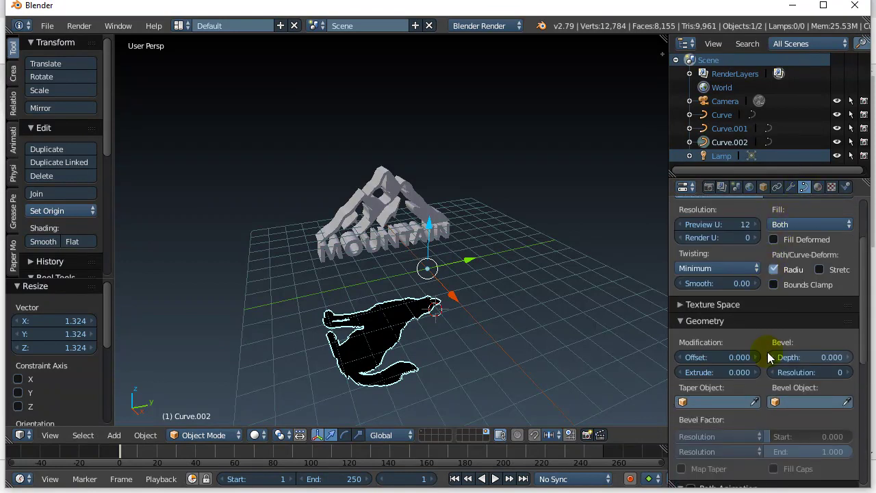
left_click_drag(700, 377, 714, 385)
middle_click_drag(524, 385, 489, 333)
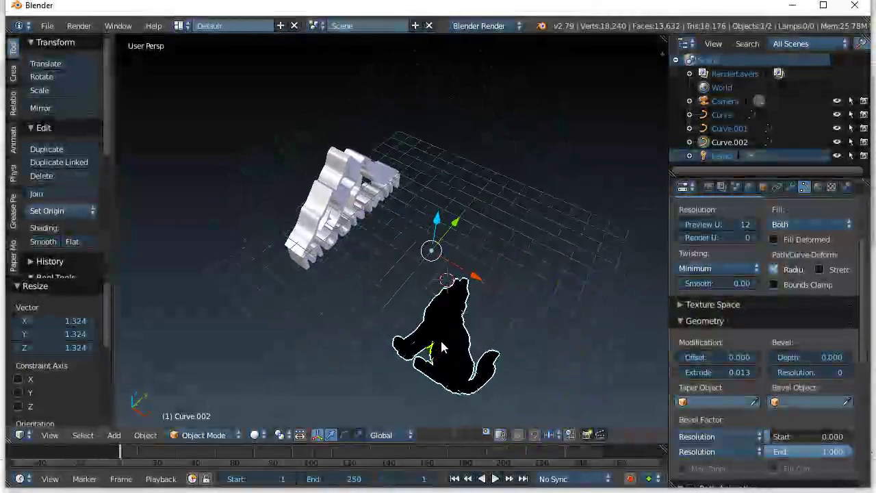
Step: Change the wolf material's diffuse colour to grey with RGB values of 0.429
left_click(818, 187)
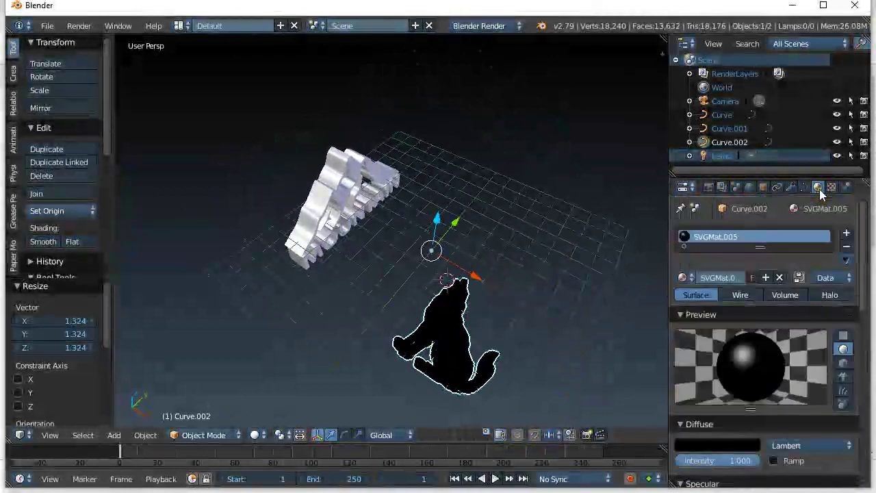
left_click(751, 446)
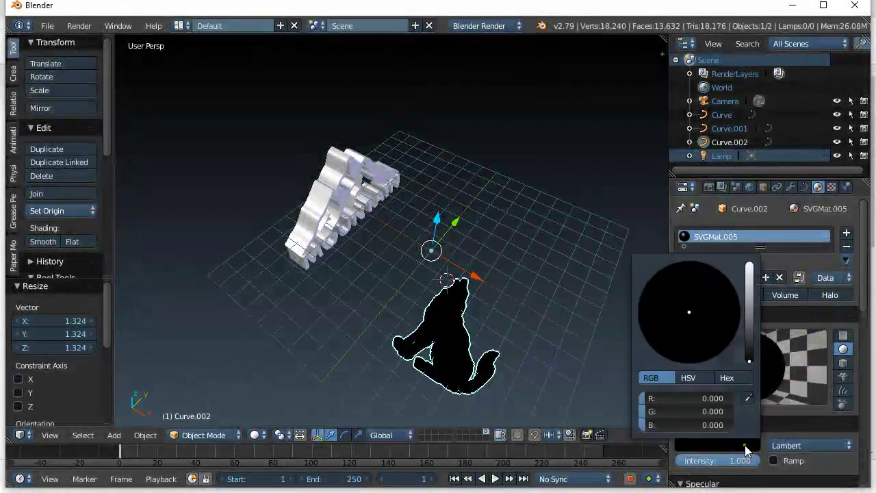
left_click_drag(749, 366, 749, 305)
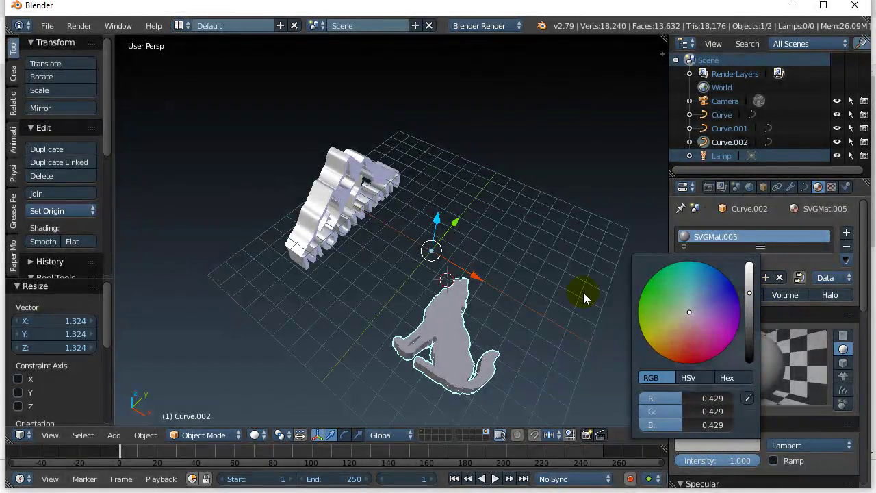
middle_click_drag(520, 327, 549, 313)
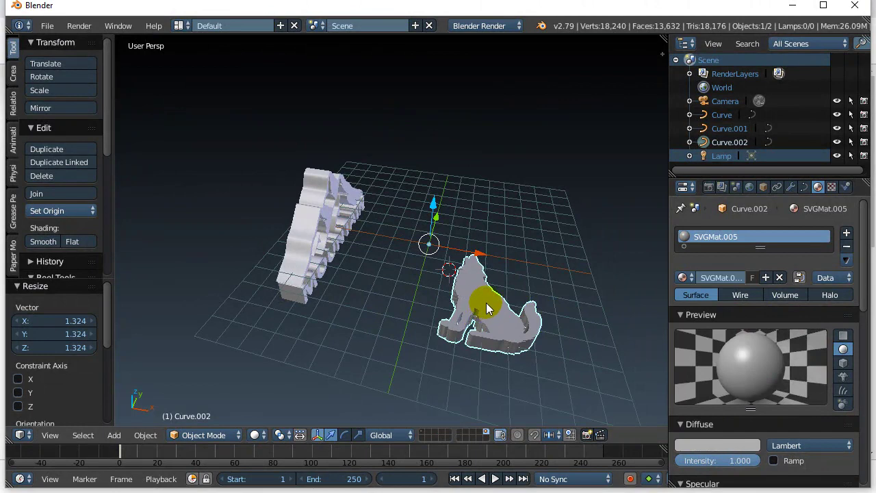
Step: Set the wolf curve's extrusion to 0.010 and shift the wolf by -0.171 along the X axis
left_click(805, 186)
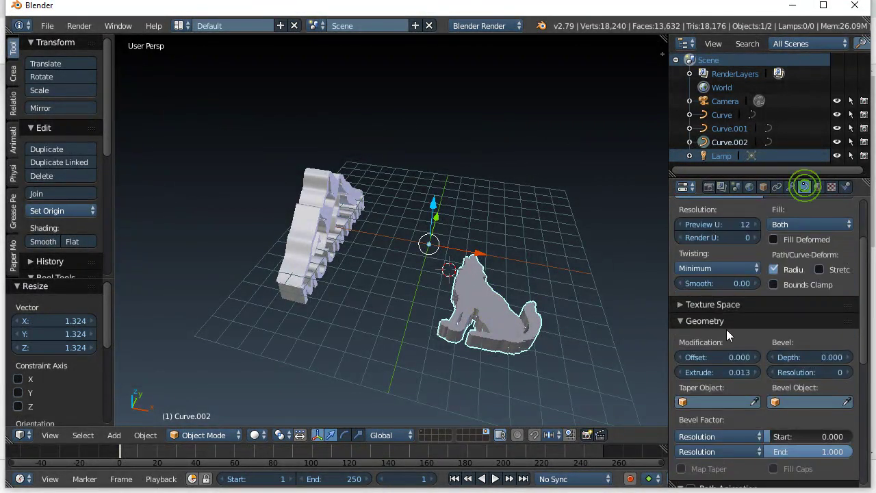
left_click_drag(722, 374, 774, 374)
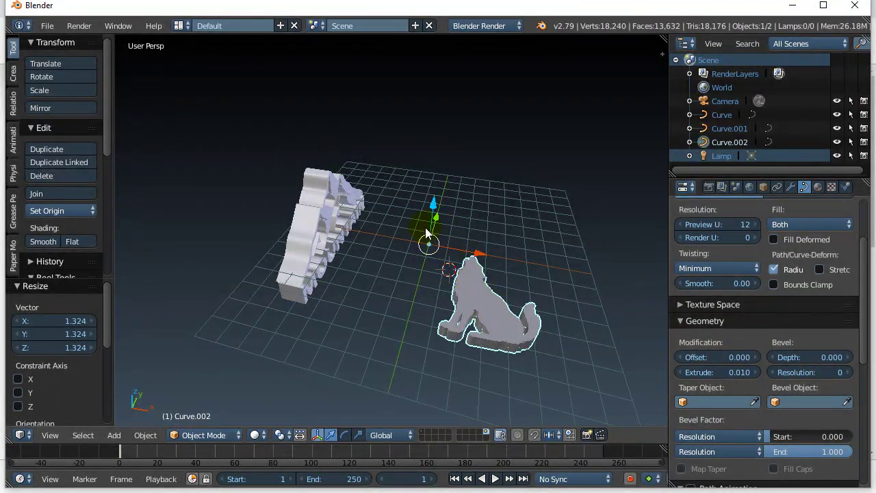
mouse_move(471, 254)
left_mouse_down()
mouse_move(501, 265)
mouse_move(464, 254)
left_mouse_up()
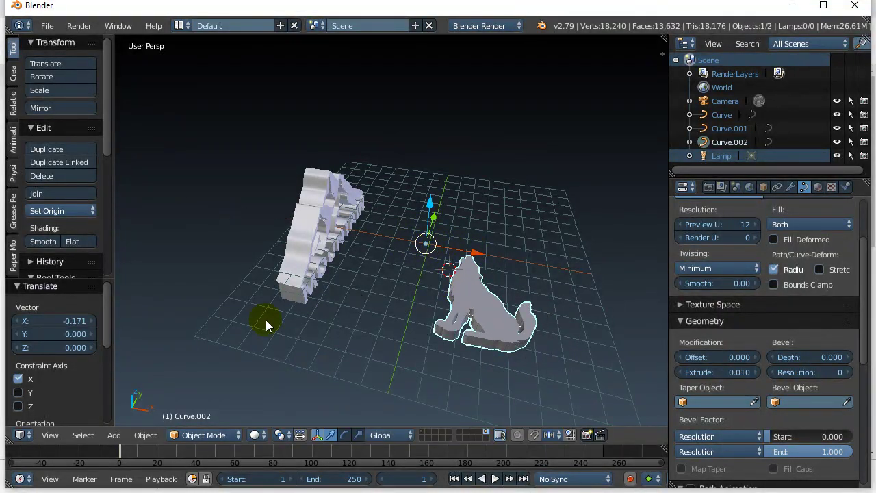
Step: Set the wolf curve's origin to its geometry
left_click(147, 434)
mouse_move(174, 372)
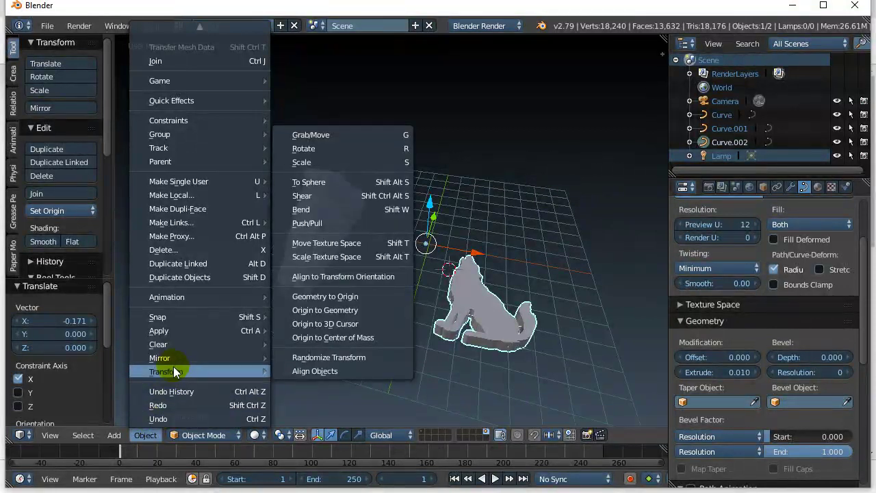
left_click(371, 310)
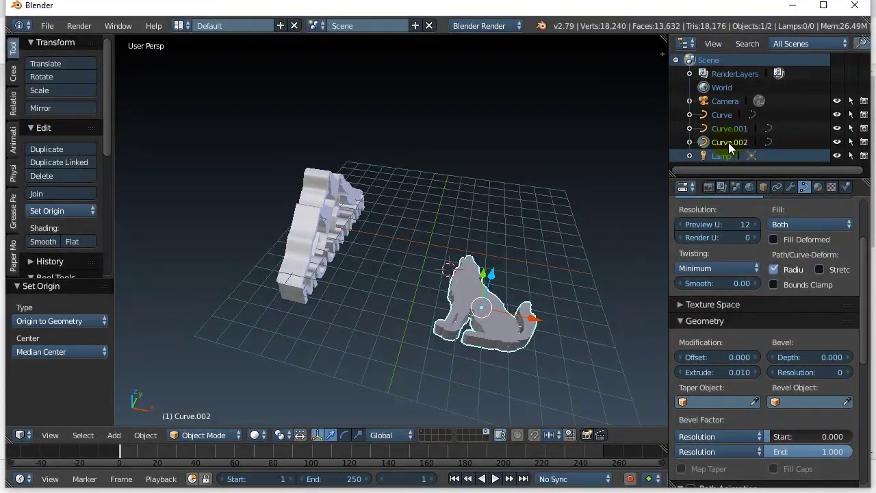
Step: Move the wolf by -13.176 along the X axis, to the far side of the mountain logo
key("g")
left_click(272, 278)
middle_click_drag(273, 278, 297, 293)
Step: Place the 3D cursor near the grid's centre and import wolf.svg from the Desktop a second time
left_click(432, 247)
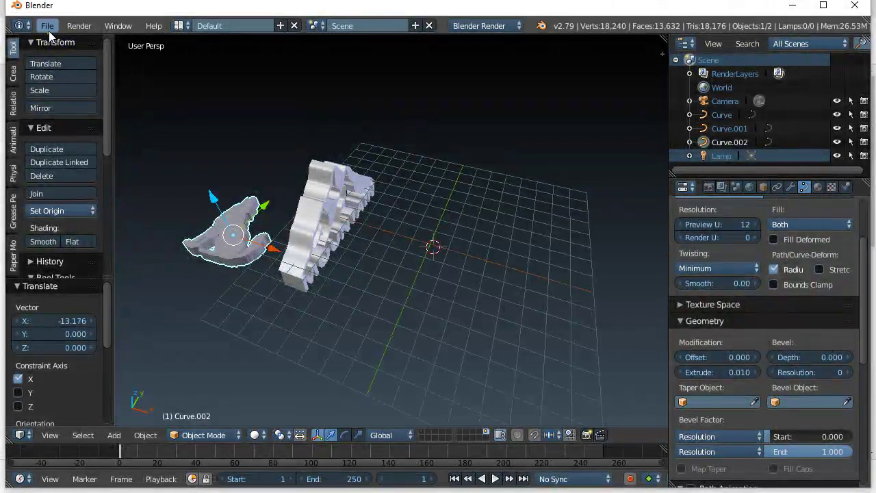
left_click(47, 25)
mouse_move(58, 288)
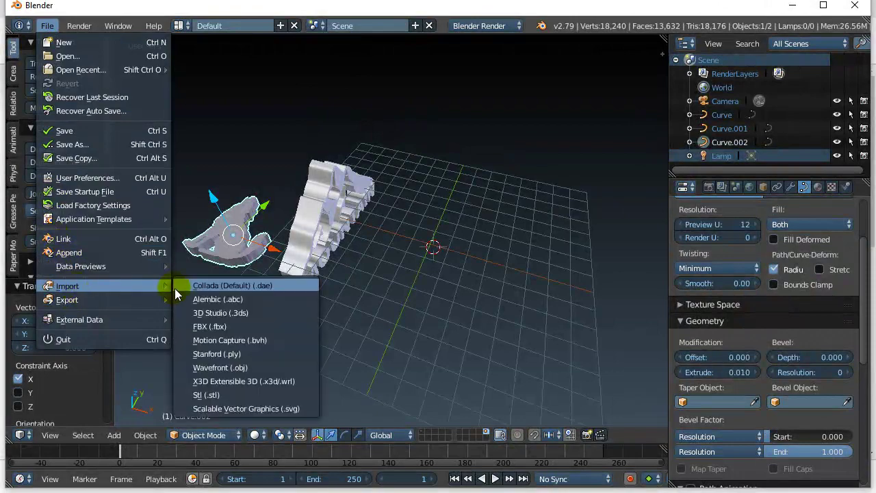
left_click(220, 410)
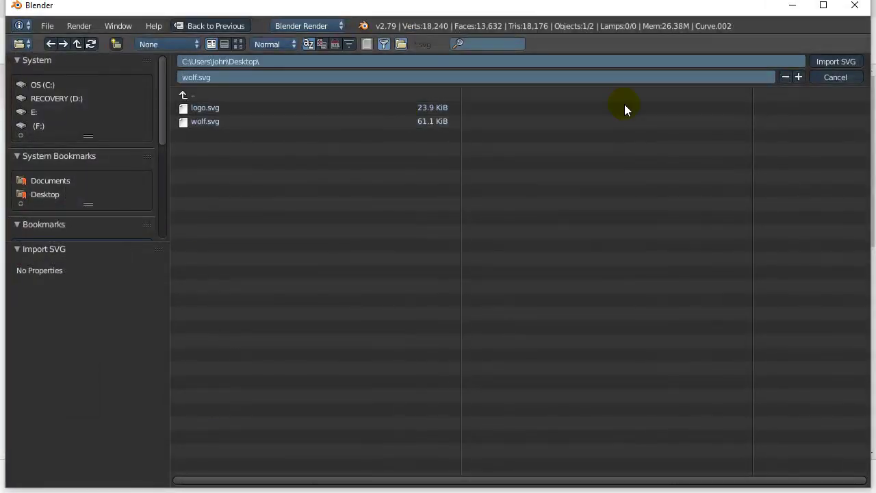
left_click(825, 61)
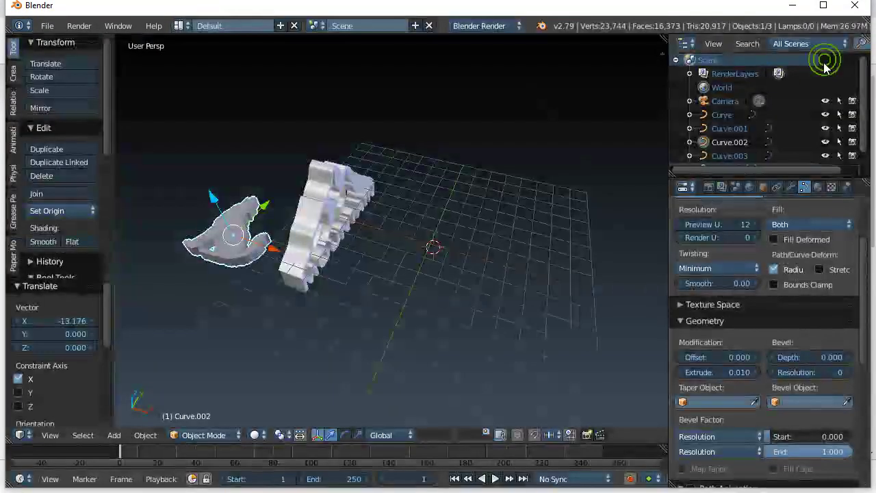
Step: Select the newly imported wolf curve and scale it up uniformly by 5.757 and then by 5.440
left_click(731, 156)
scroll(734, 156, "down", 1)
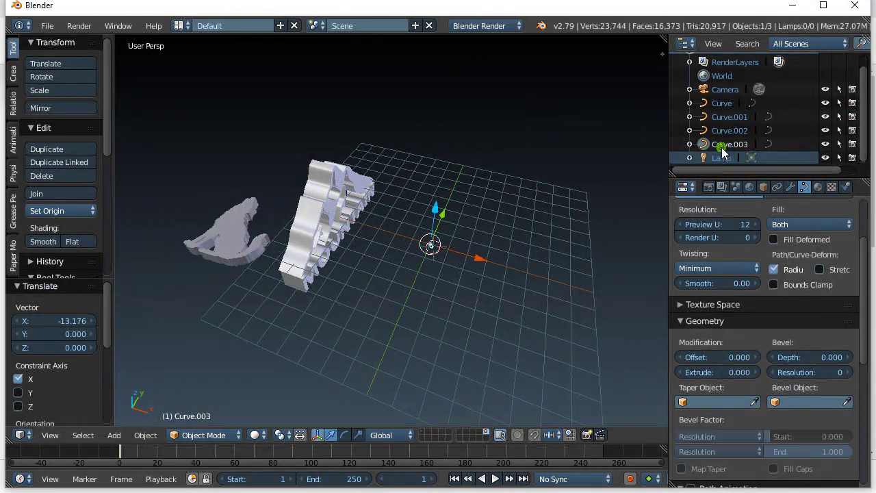
key("s")
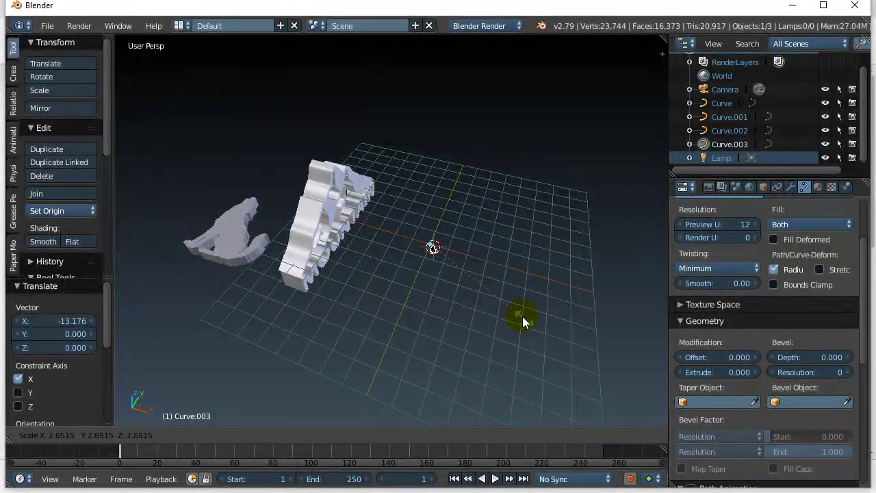
left_click(628, 397)
key("s")
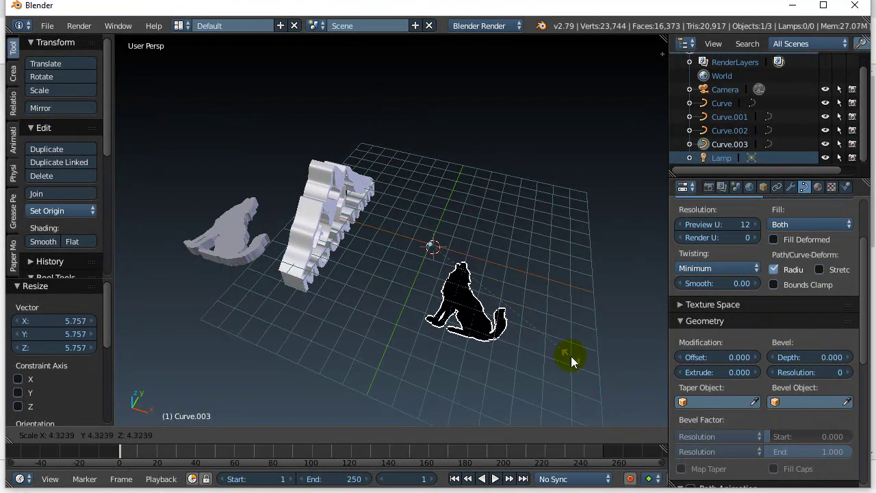
left_click(609, 383)
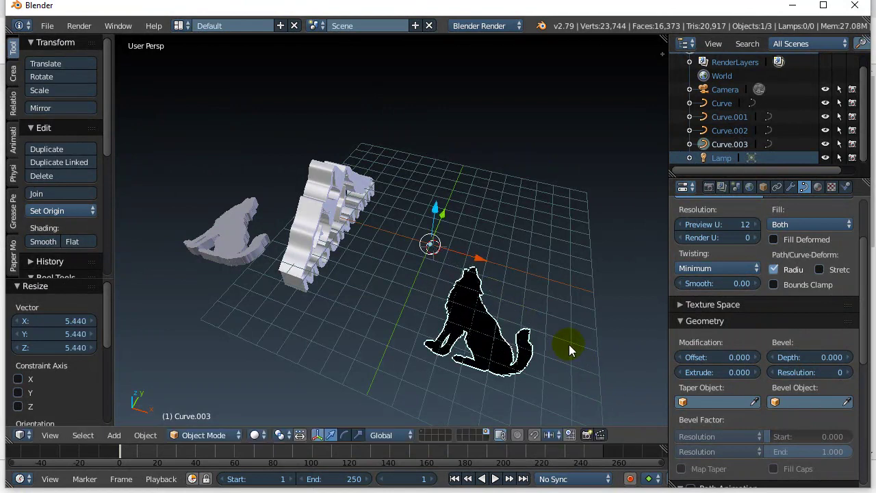
Step: Change the second wolf material's diffuse colour to white with RGB values of 1.000
left_click(806, 189)
left_click(818, 186)
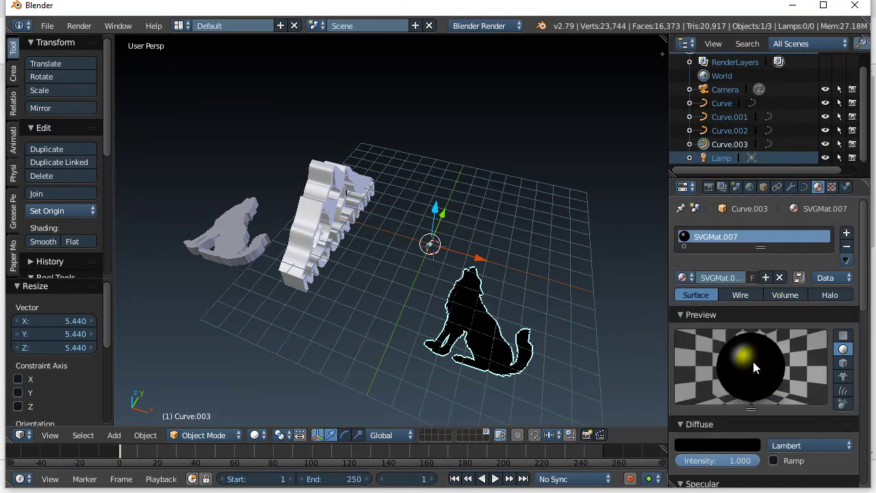
left_click(733, 441)
left_click_drag(747, 367, 749, 274)
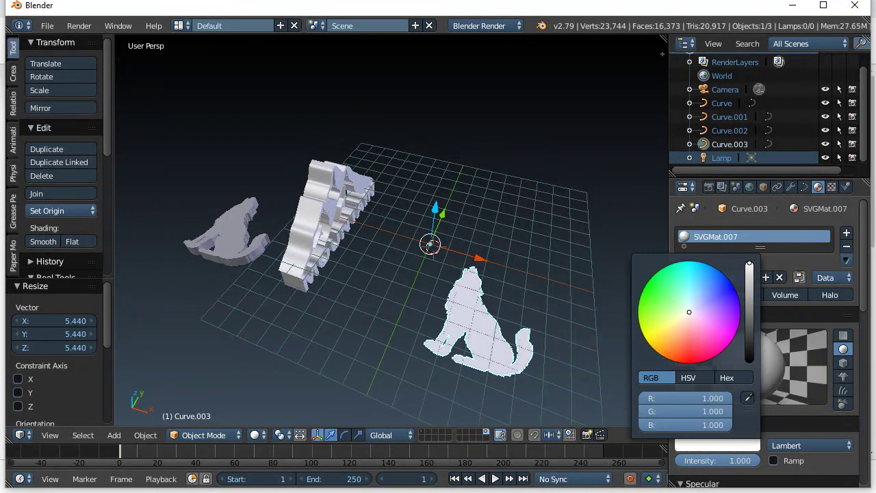
Step: Convert the second wolf curve to a mesh
left_click(383, 308)
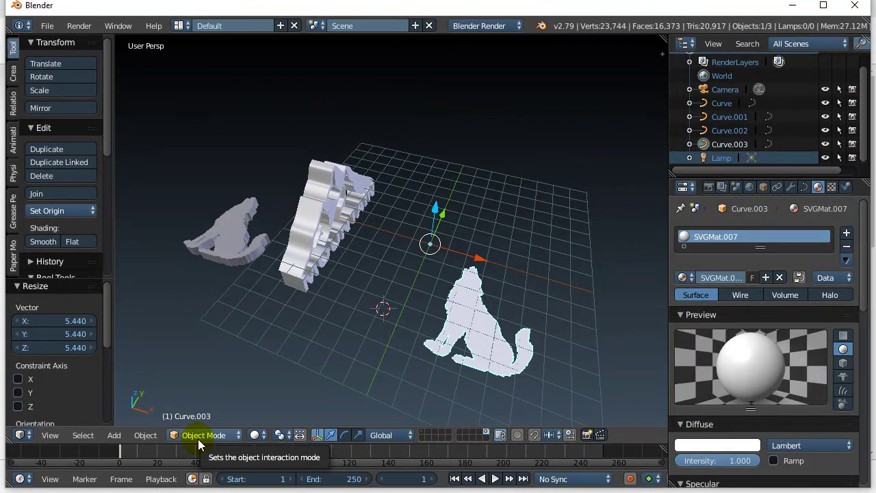
left_click(146, 436)
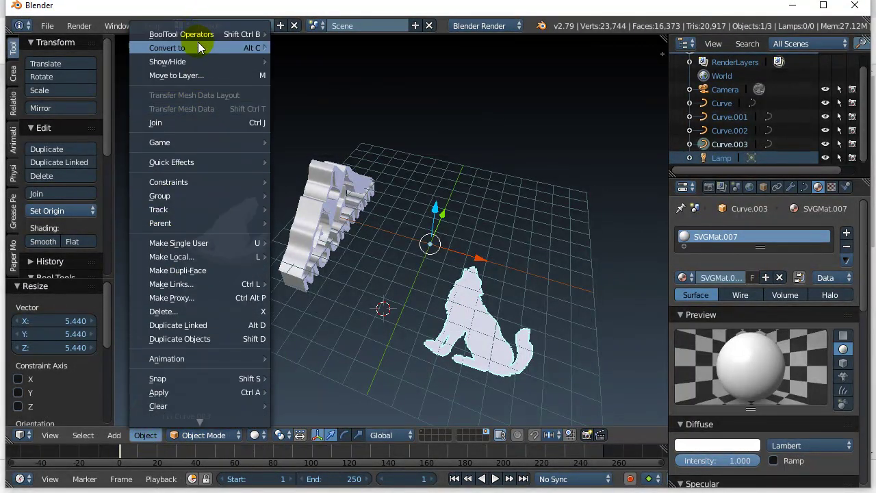
mouse_move(197, 47)
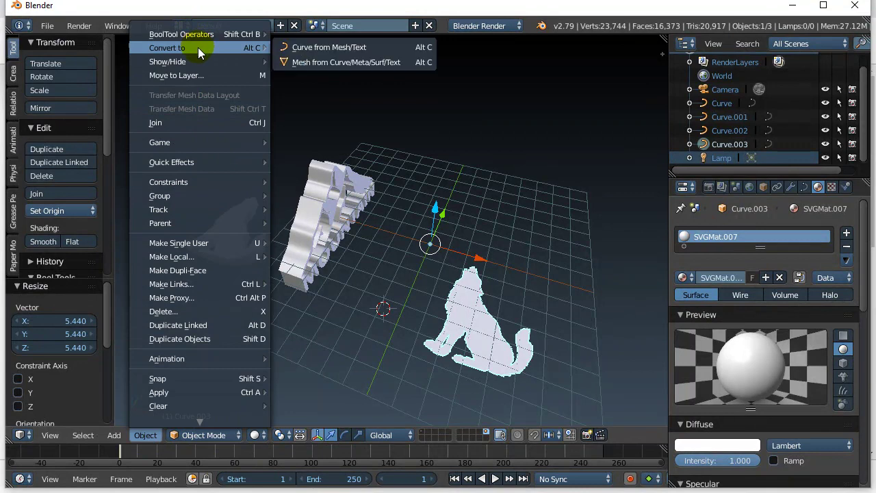
left_click(296, 62)
left_click(544, 249)
key("alt+c")
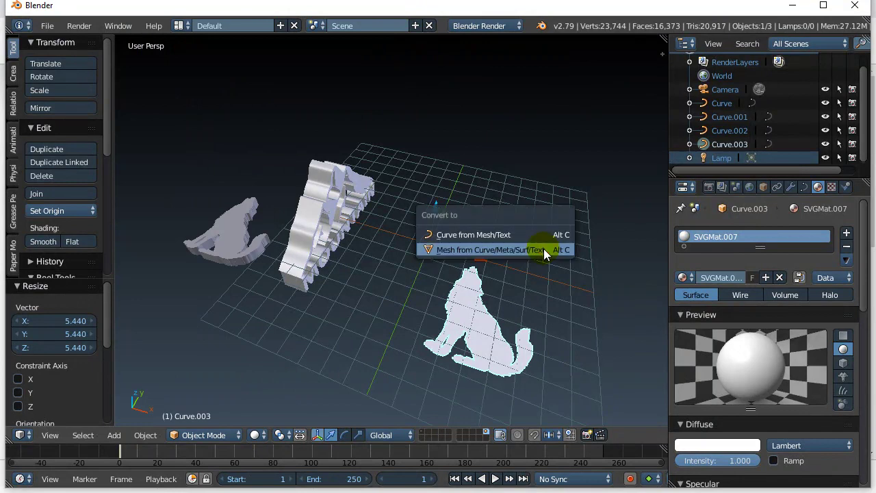
left_click(439, 249)
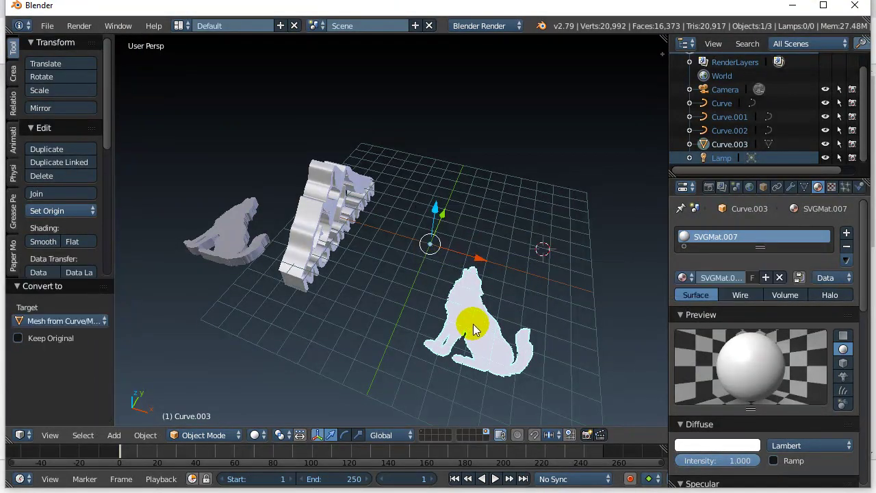
Step: Extrude all of the second wolf's mesh by 1.088 along Z in Edit Mode, and return to Object Mode
key("Tab")
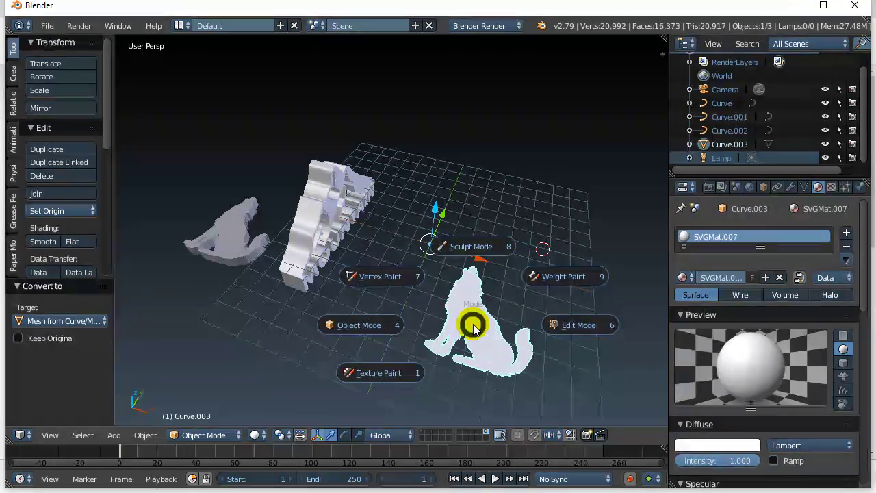
left_click(564, 325)
middle_click_drag(528, 364, 496, 317)
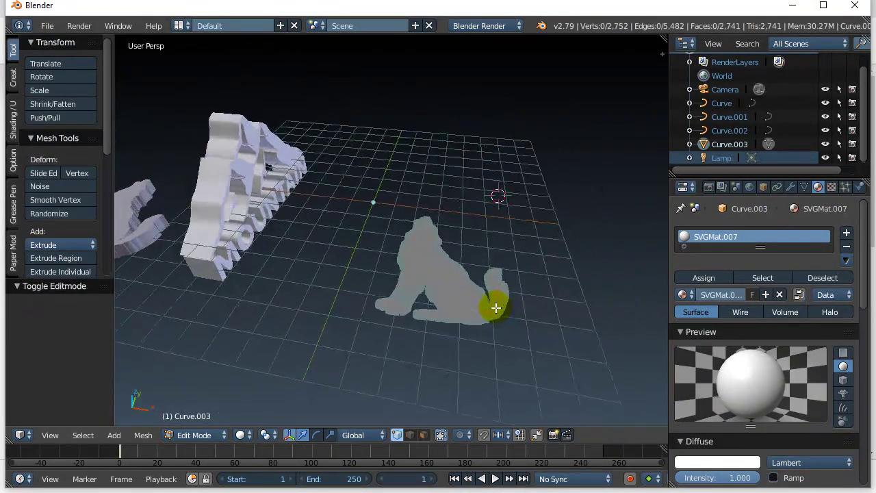
middle_click_drag(496, 308, 491, 319)
key("a")
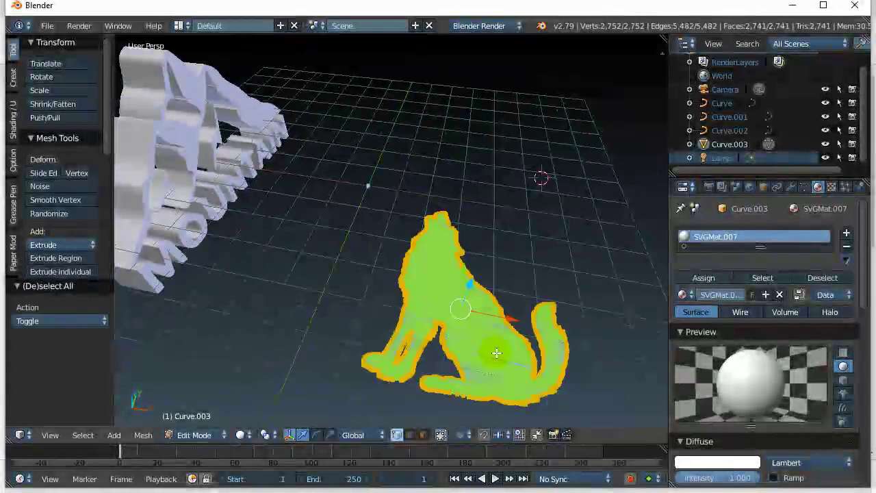
key("e")
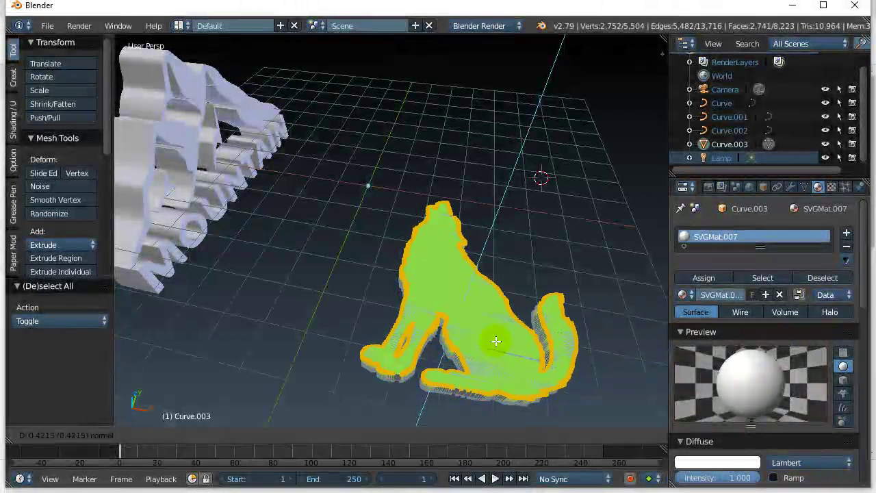
left_click(496, 324)
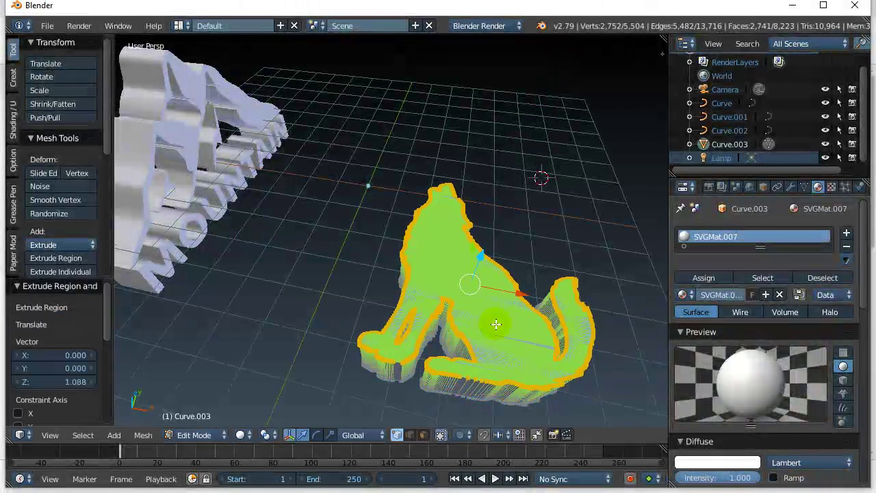
key("Tab")
left_click(379, 322)
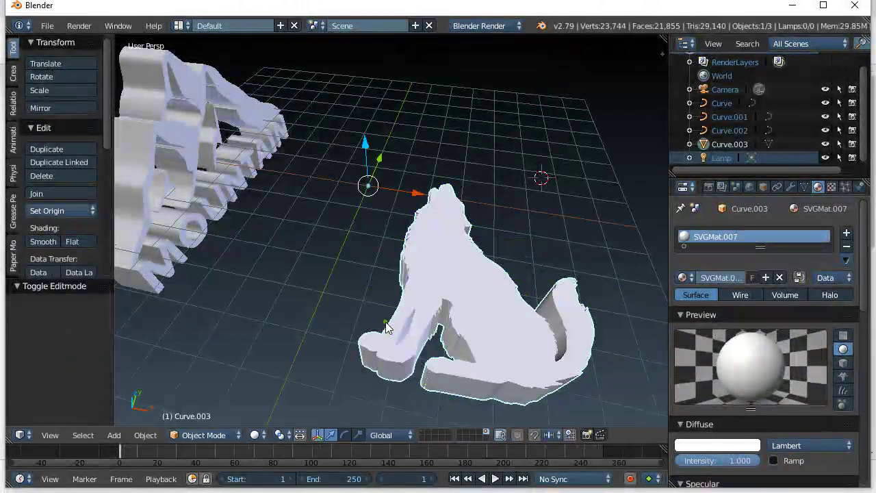
Step: Compare the first wolf's curve geometry settings with the extruded mesh wolf's data properties and examine the mesh wolf's thickness
middle_click_drag(345, 261, 191, 256)
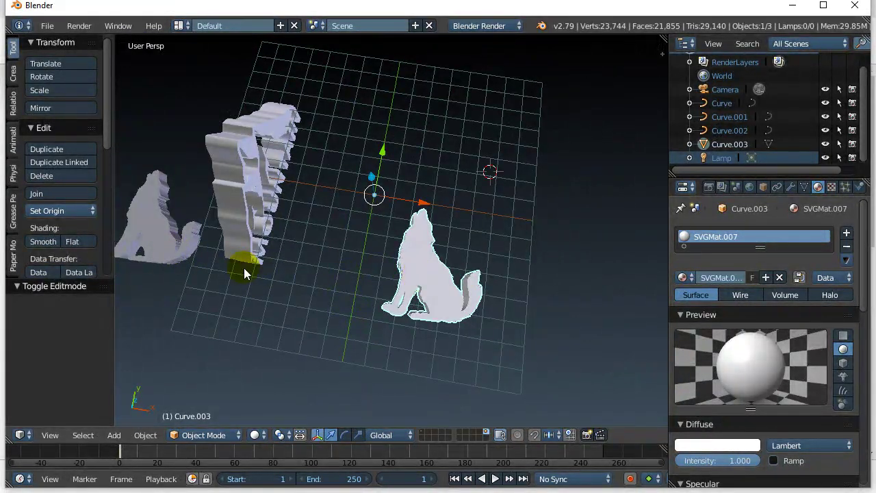
right_click(169, 239)
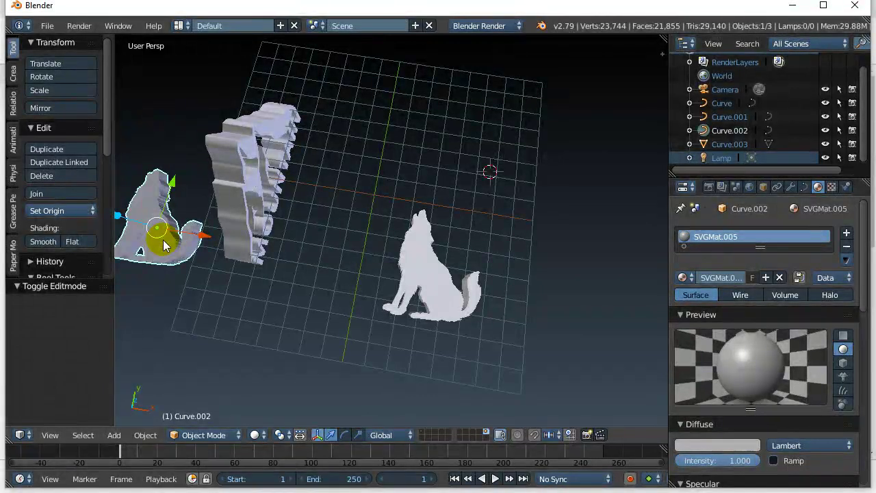
left_click(804, 187)
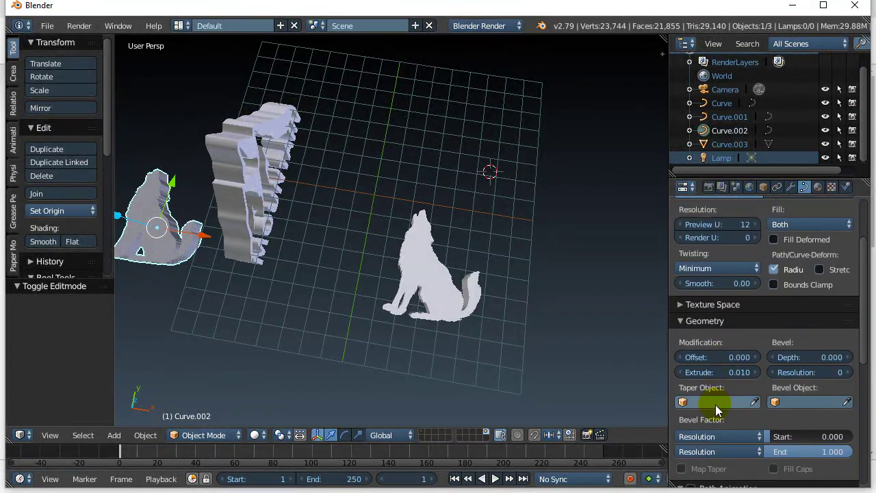
right_click(421, 289)
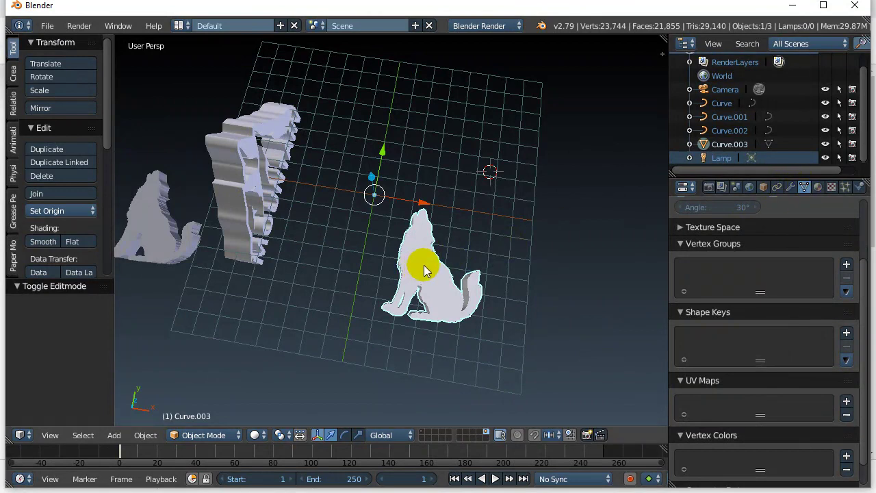
middle_click_drag(356, 272, 271, 206)
scroll(271, 205, "up", 2)
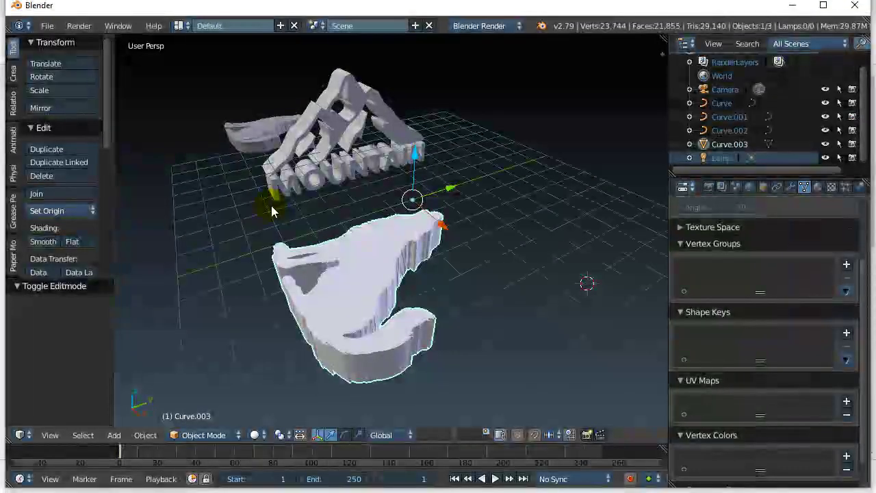